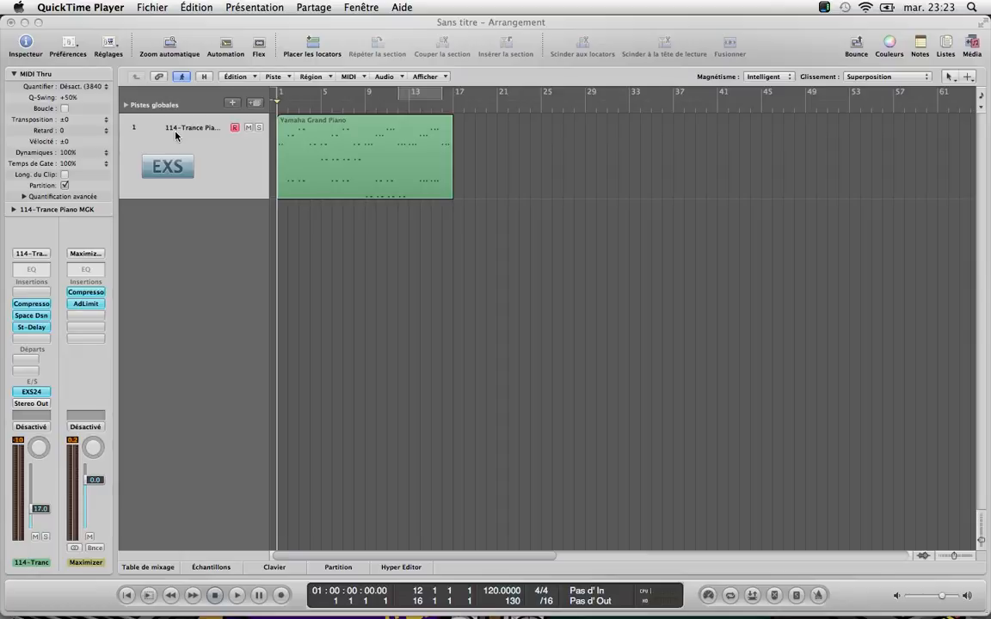
Play the Yamaha Grand Piano region on track 1 from the start, then stop playback
left_click(398, 292)
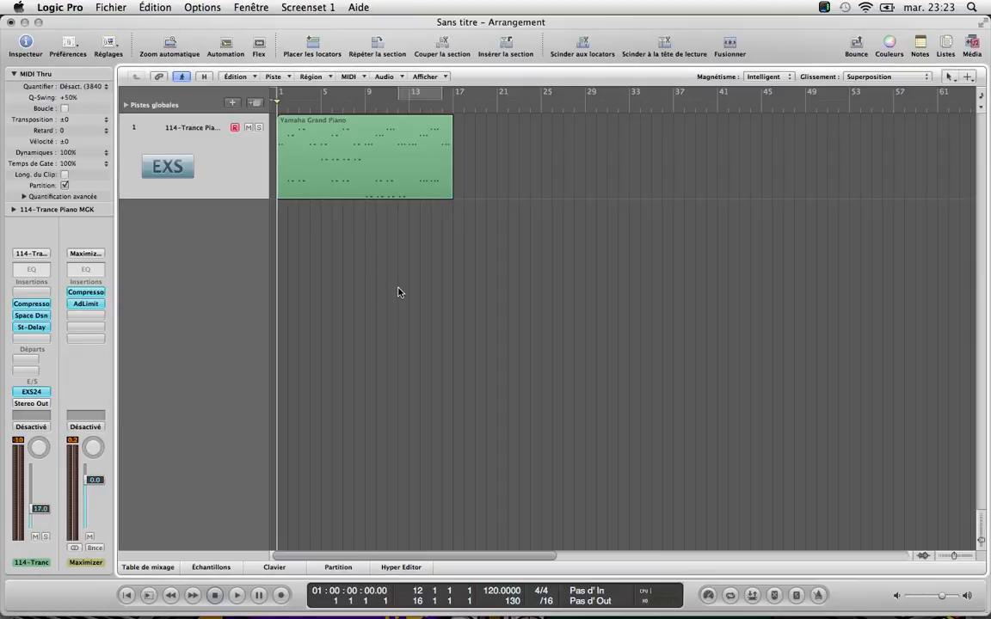
key("space")
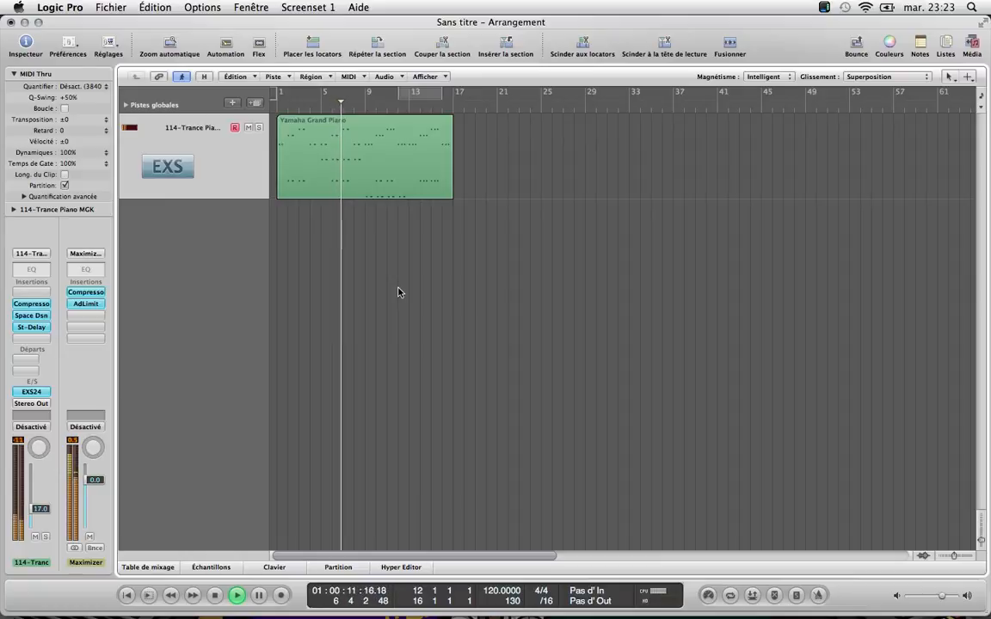
key("space")
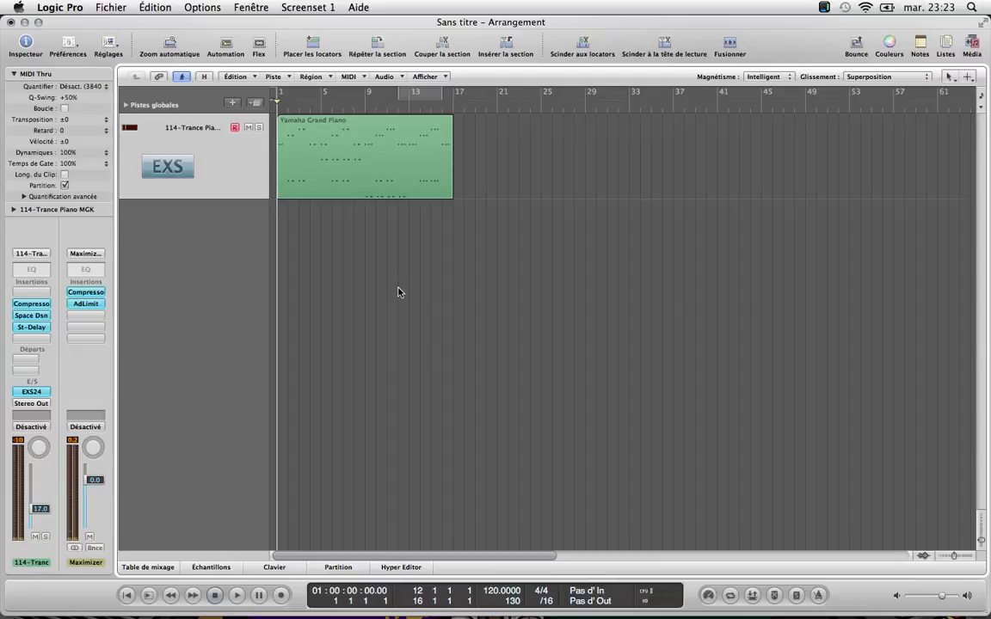
Create one new software instrument track (Instrument logiciel) with output 1-2 below the trance piano track
left_click(250, 160)
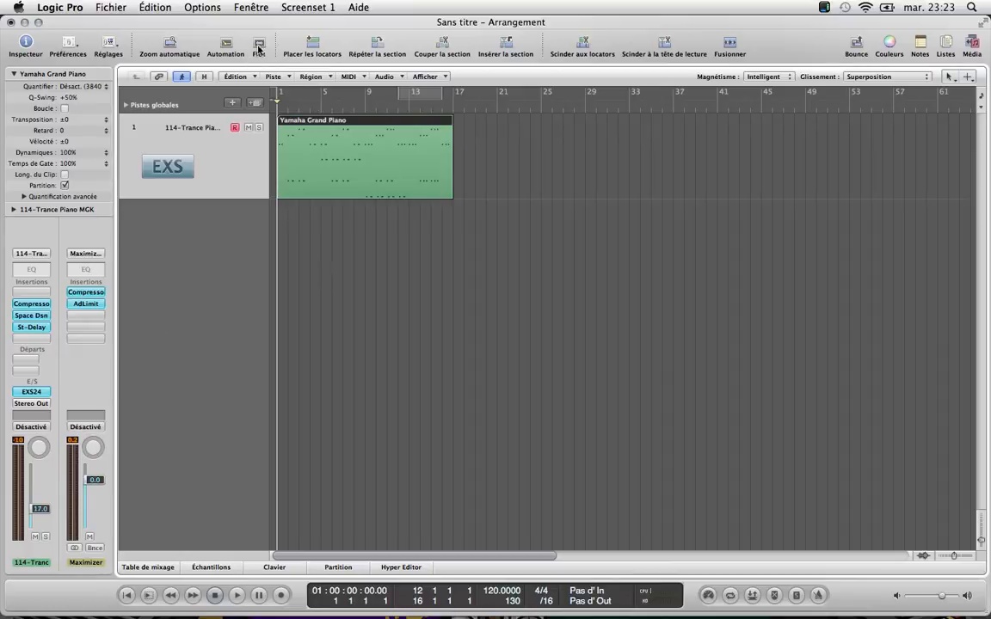
left_click(233, 103)
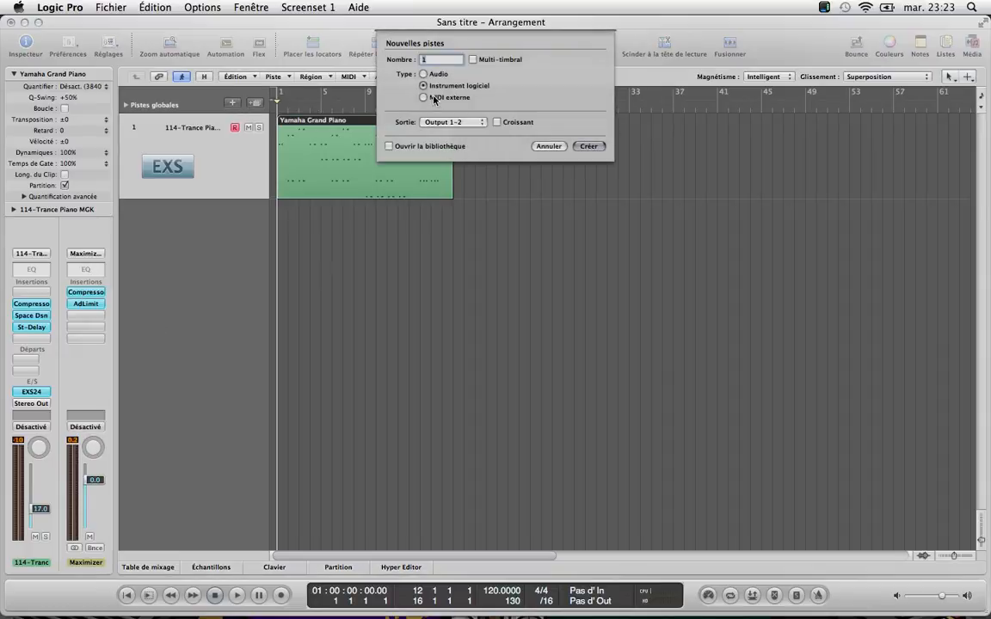
left_click(593, 152)
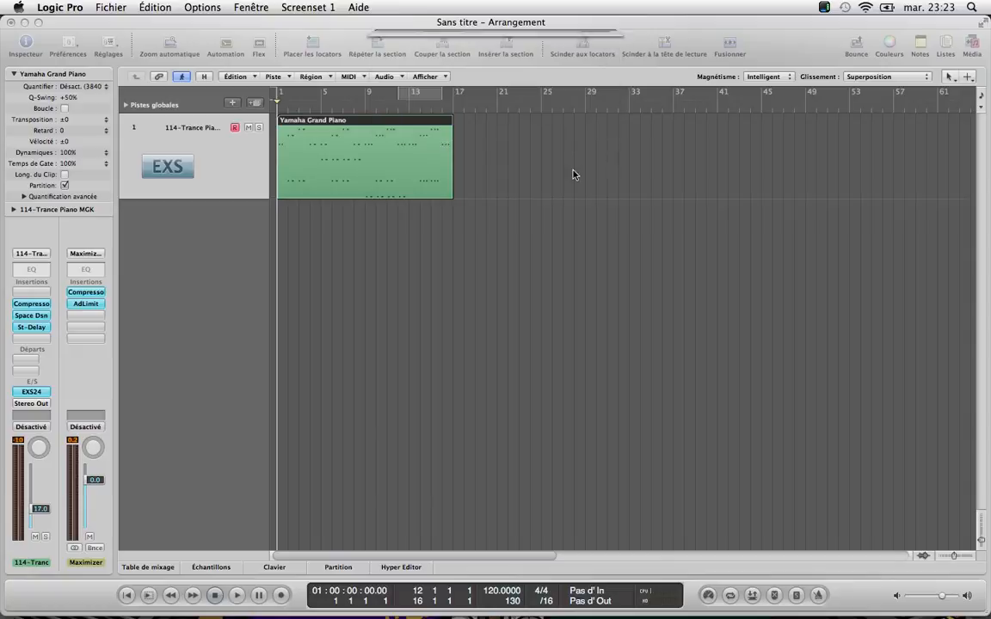
left_click(219, 252)
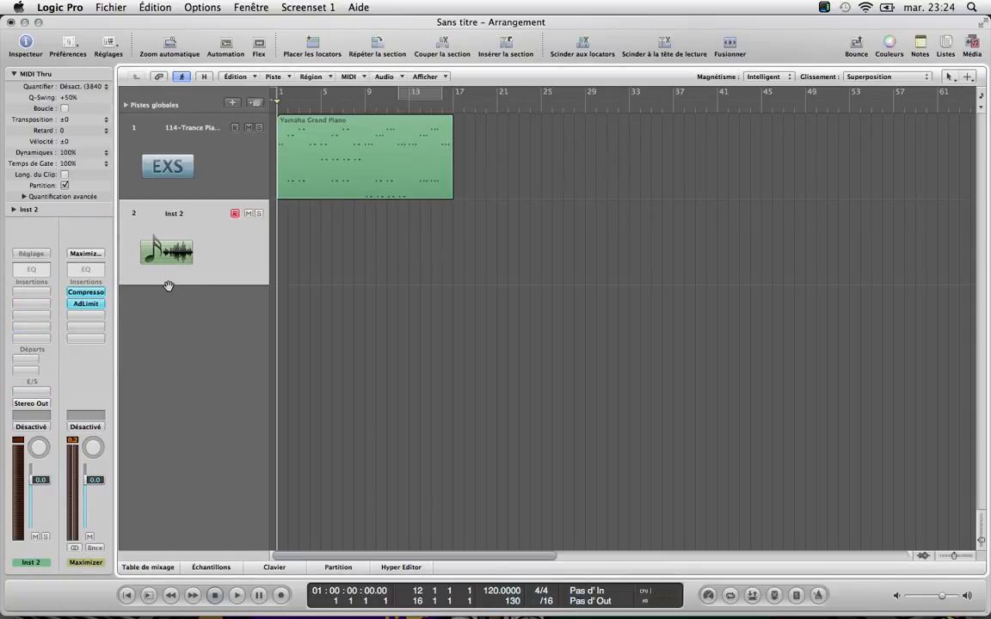
Load the EXS24 sampler in stereo (Stéréo) as the instrument of track 2 and close its plug-in window
left_click(26, 391)
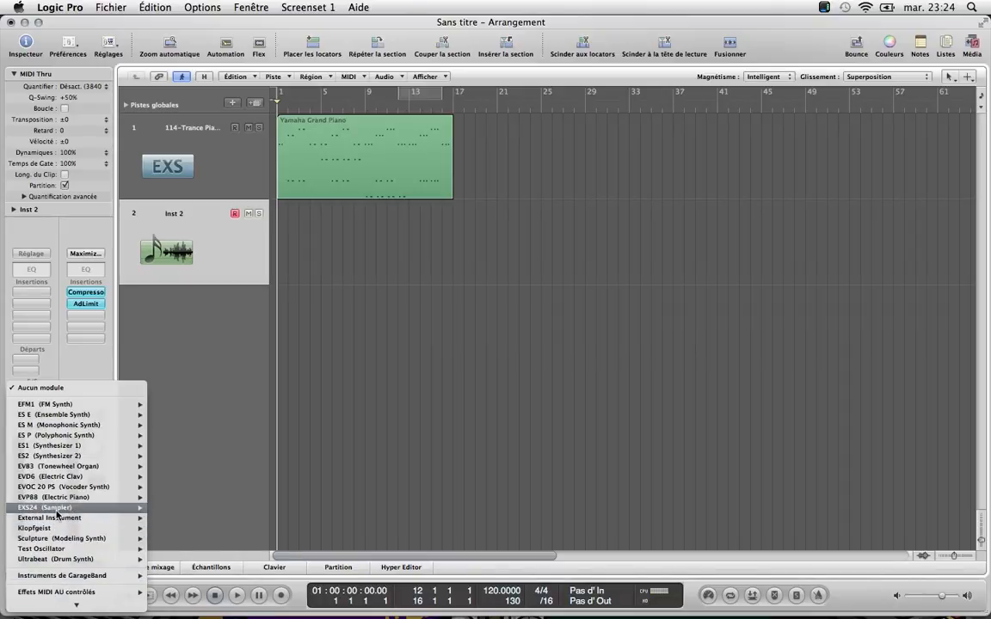
mouse_move(51, 514)
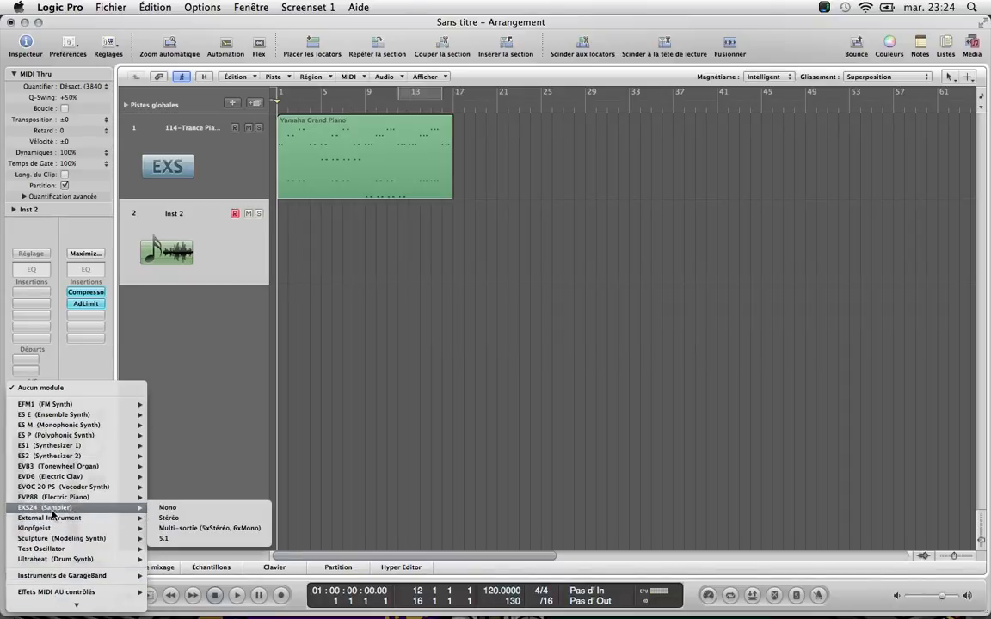
left_click(169, 520)
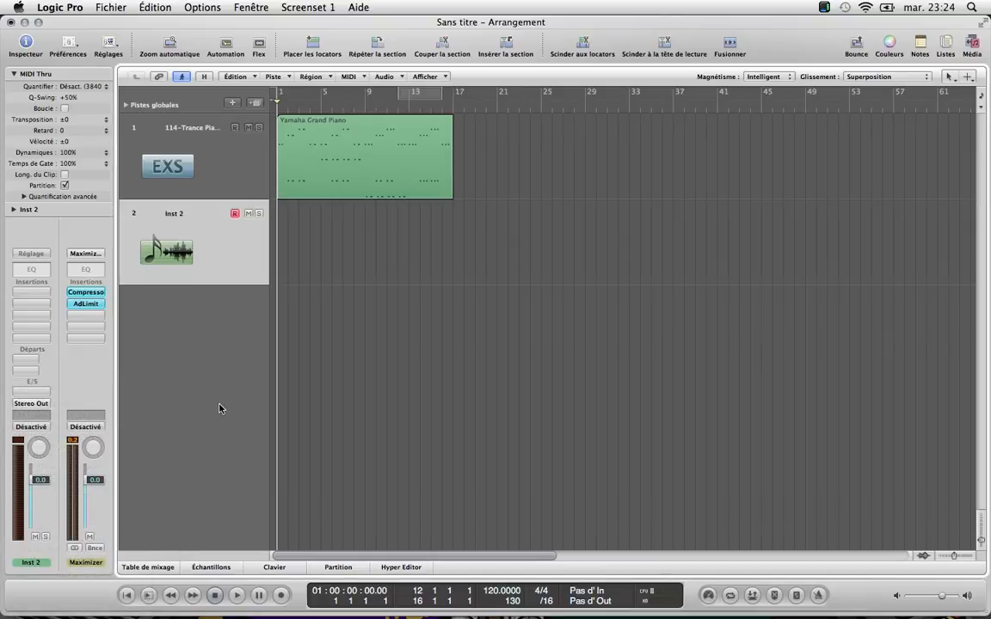
left_click_drag(200, 57, 391, 105)
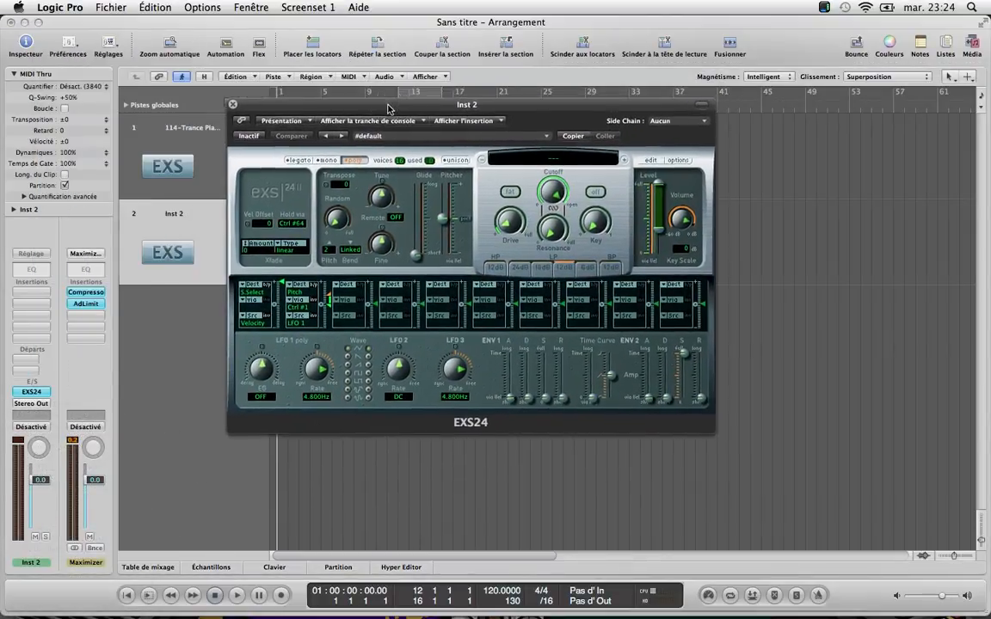
left_click(232, 105)
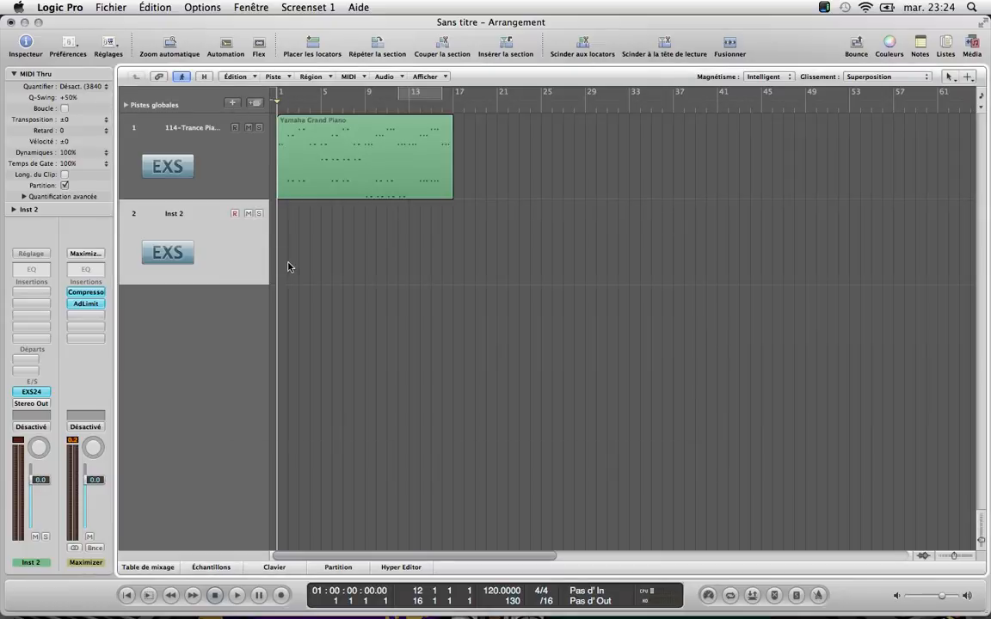
Load the Steinway Grand Piano from the library's 01 Acoustic Pianos folder into track 2's EXS24 and hide the media area
key("b")
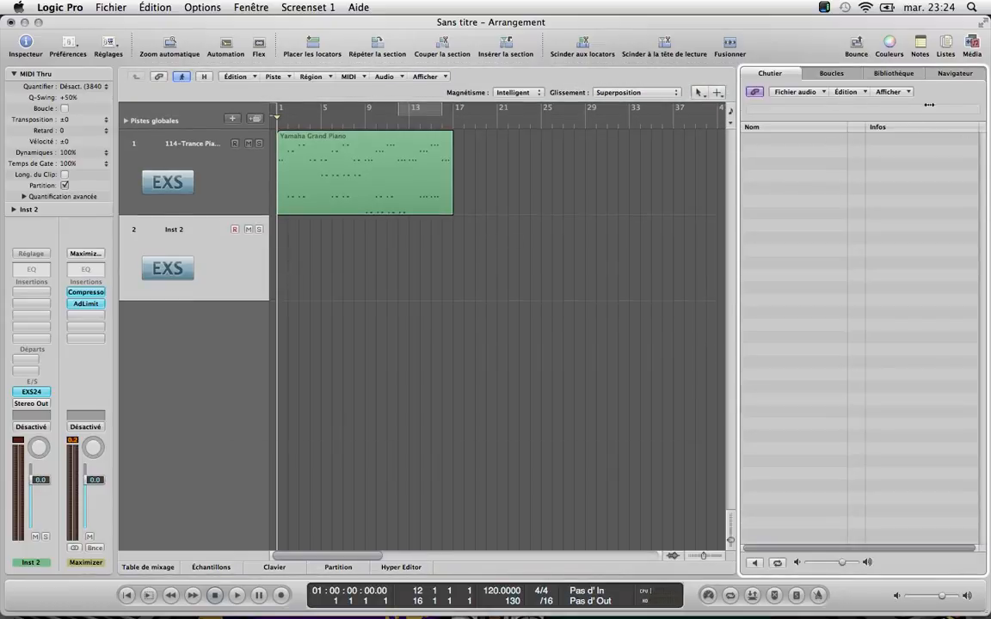
left_click(892, 74)
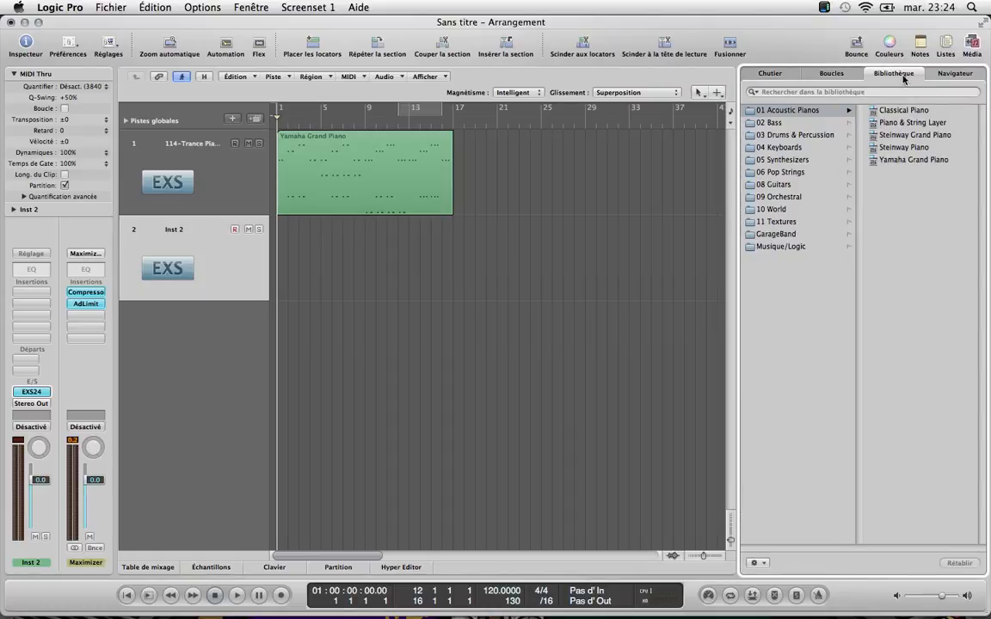
left_click(917, 135)
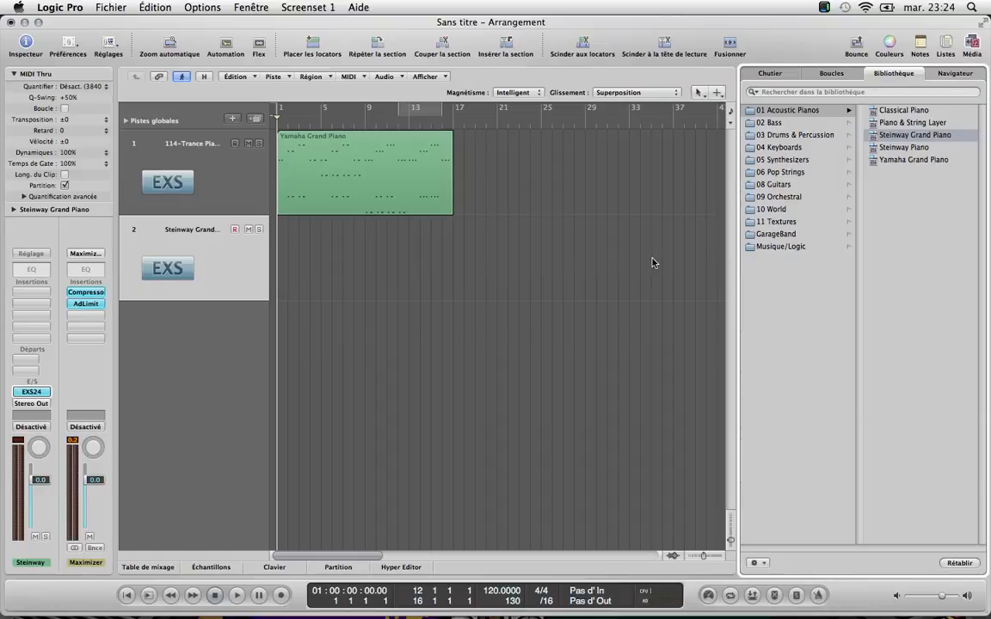
key("b")
key("b")
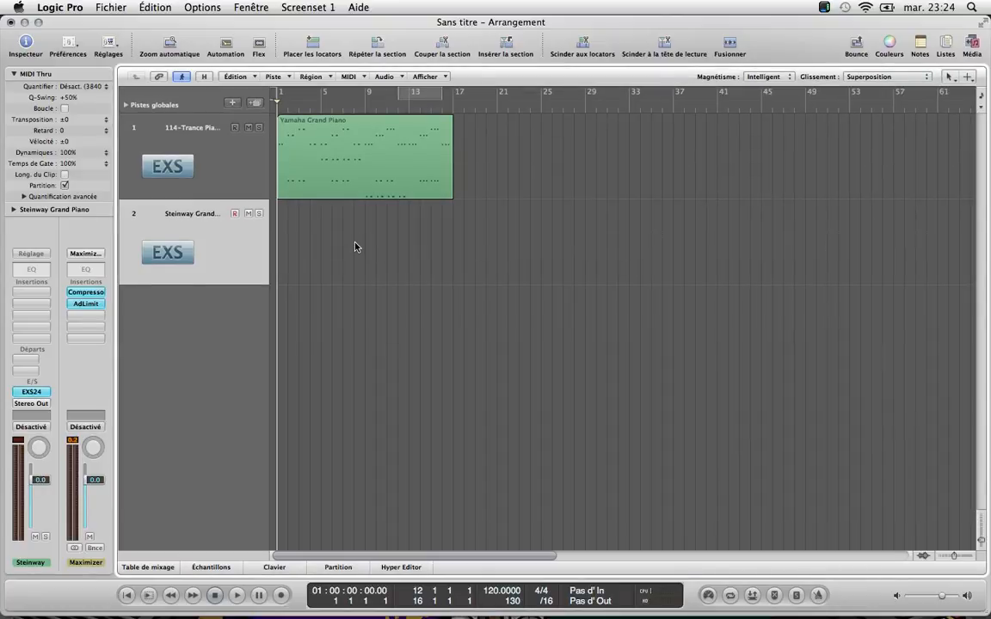
Move the Yamaha Grand Piano region from track 1 to the Steinway track and lower that track's volume to -16.2 dB
left_click_drag(329, 194, 329, 234)
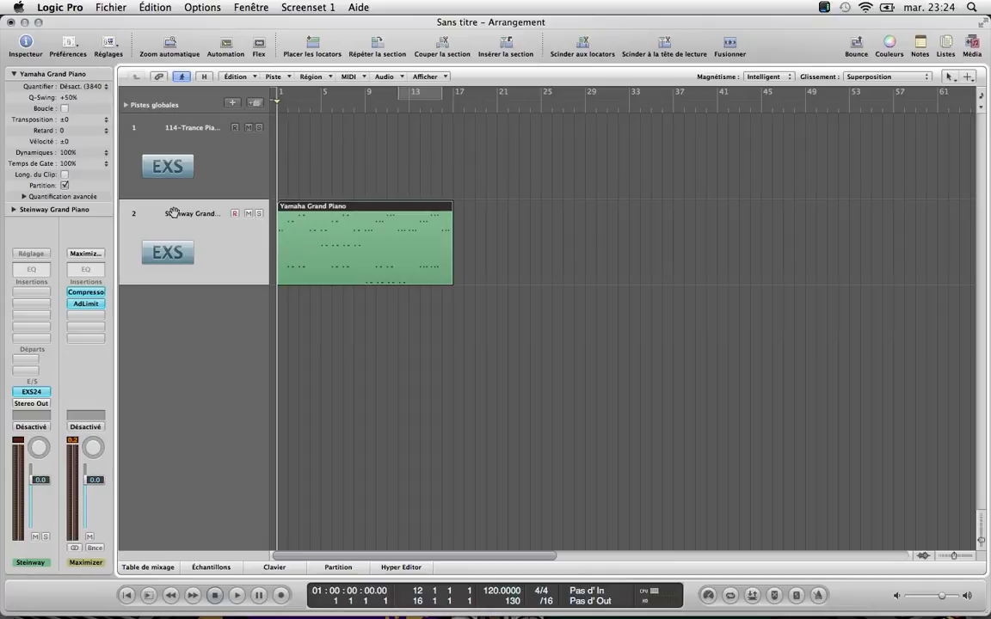
key("x")
left_click_drag(214, 444, 215, 523)
key("x")
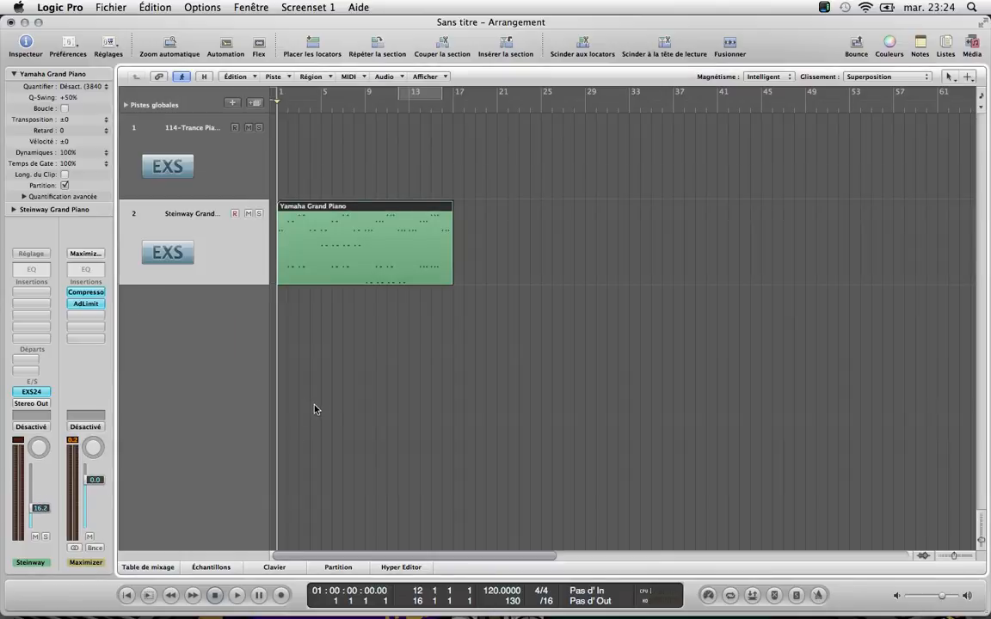
Audition the region on the Steinway track and set a cycle range from bar 1 to bar 17
key("space")
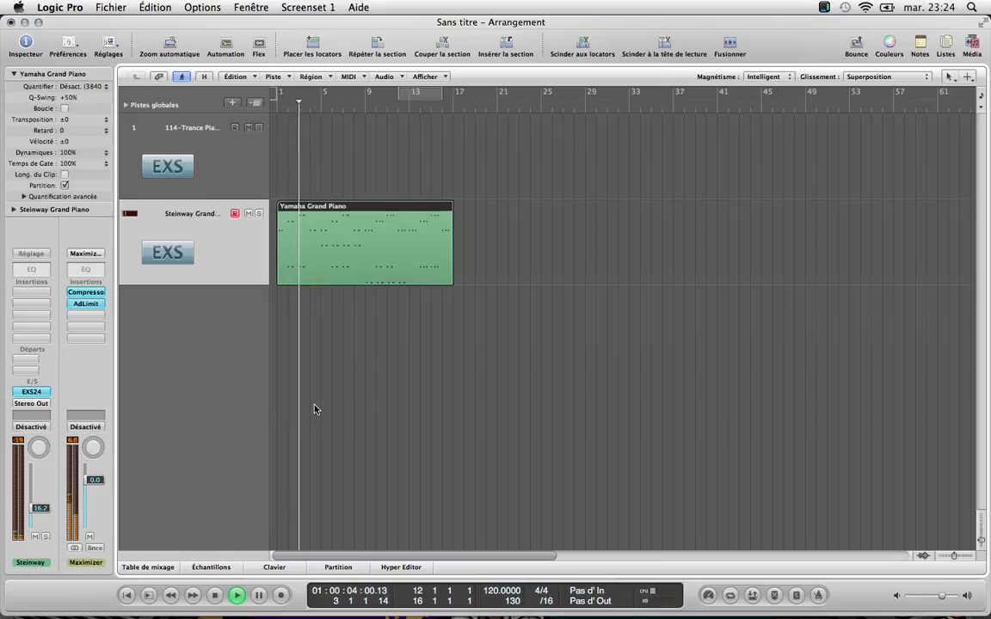
key("space")
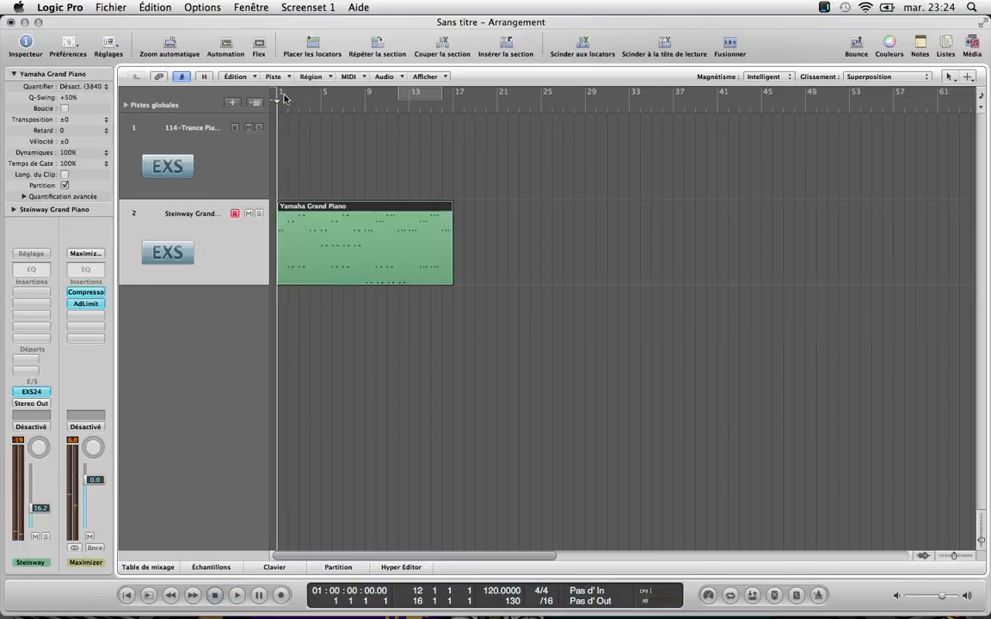
left_click_drag(276, 97, 453, 97)
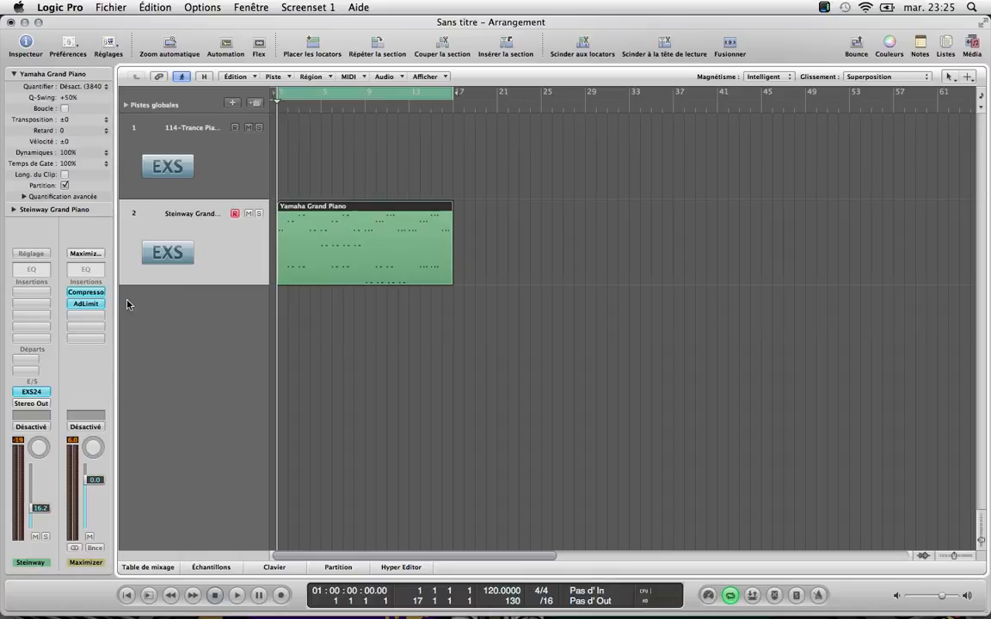
Insert a Compressor in the second insert slot of the Steinway track
left_click(29, 310)
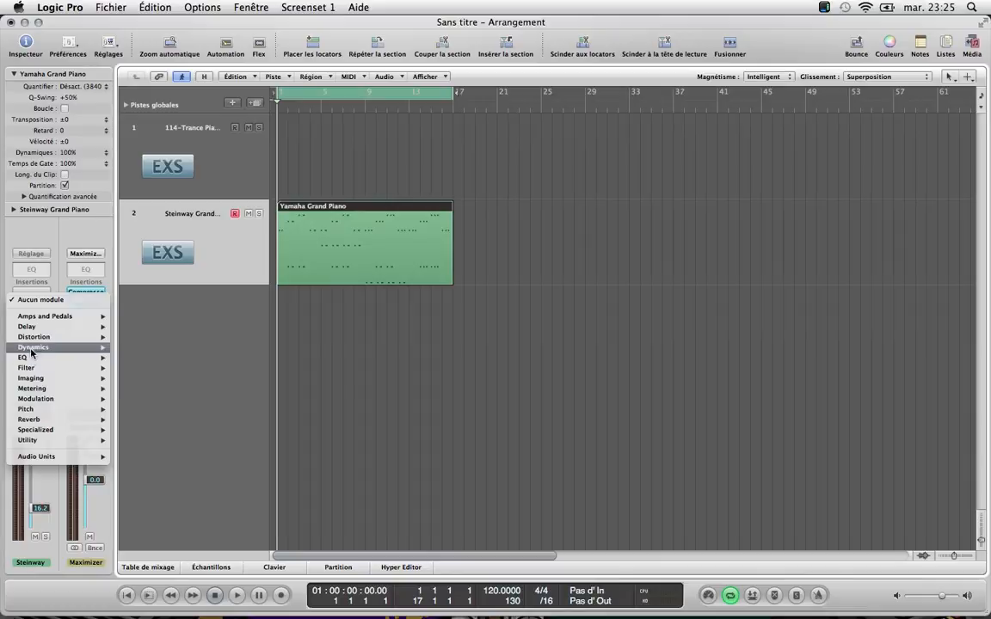
mouse_move(35, 339)
mouse_move(161, 360)
left_click(239, 357)
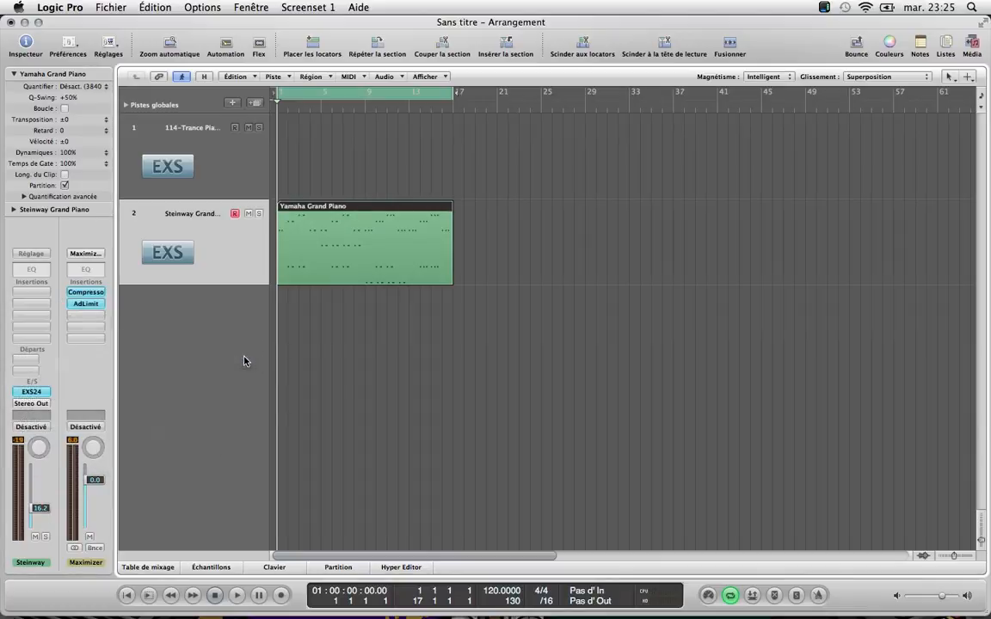
left_click_drag(264, 58, 409, 165)
Load the 02 Keyboards preset Type U Aggressive Piano in the Compressor and close its window
left_click(409, 191)
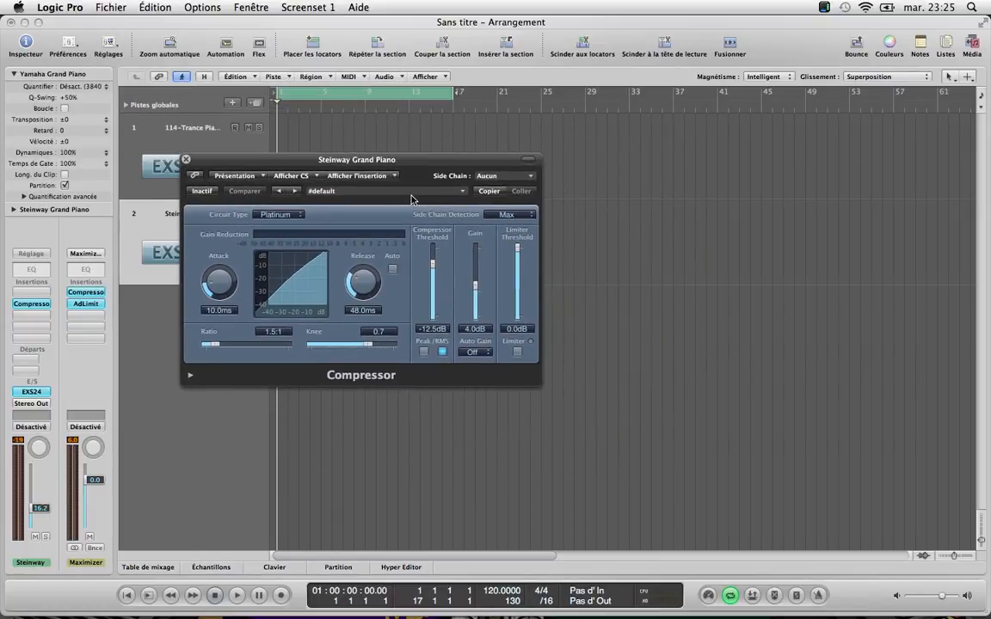
mouse_move(484, 331)
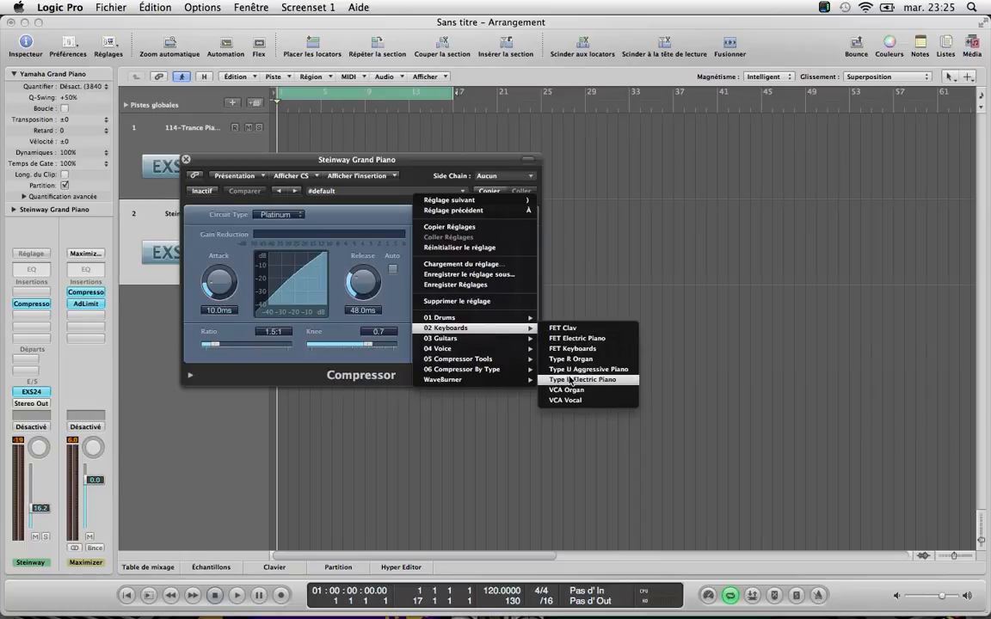
left_click(599, 370)
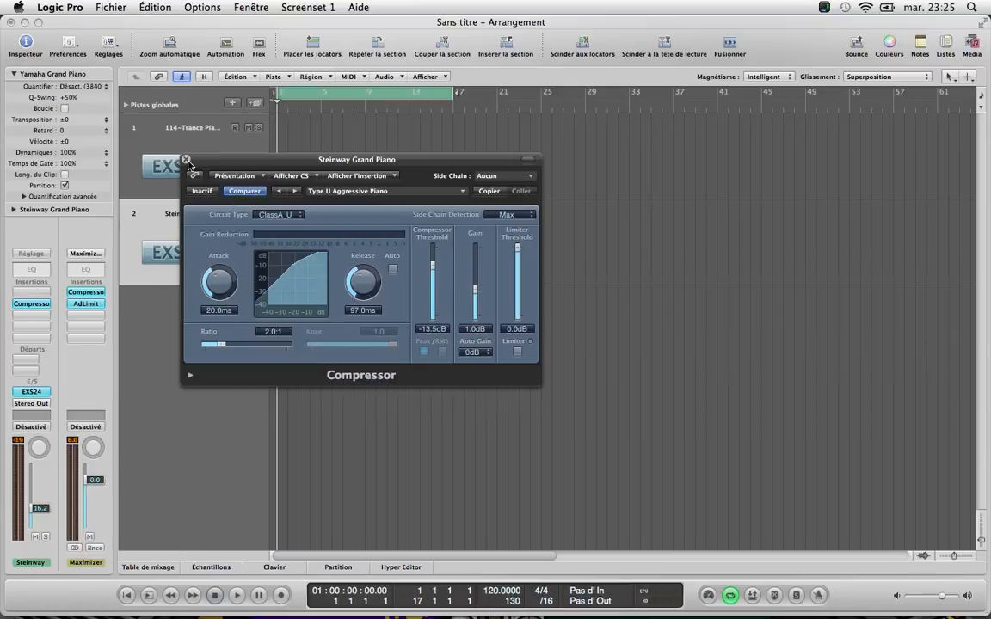
left_click(186, 160)
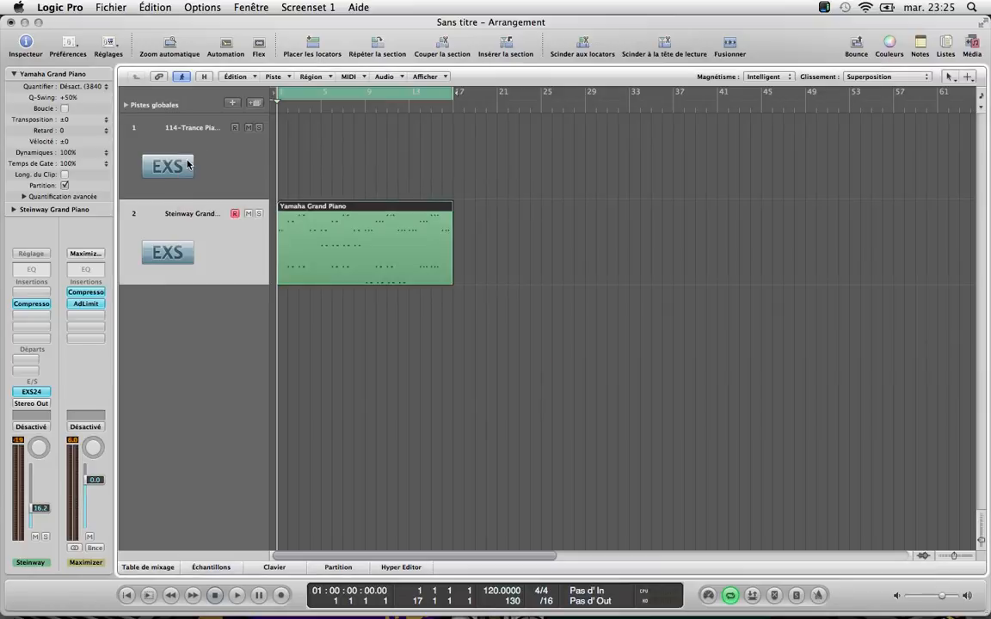
Play the Steinway track to hear the piano with the Compressor applied, then stop playback
left_click(33, 320)
left_click(141, 295)
key("space")
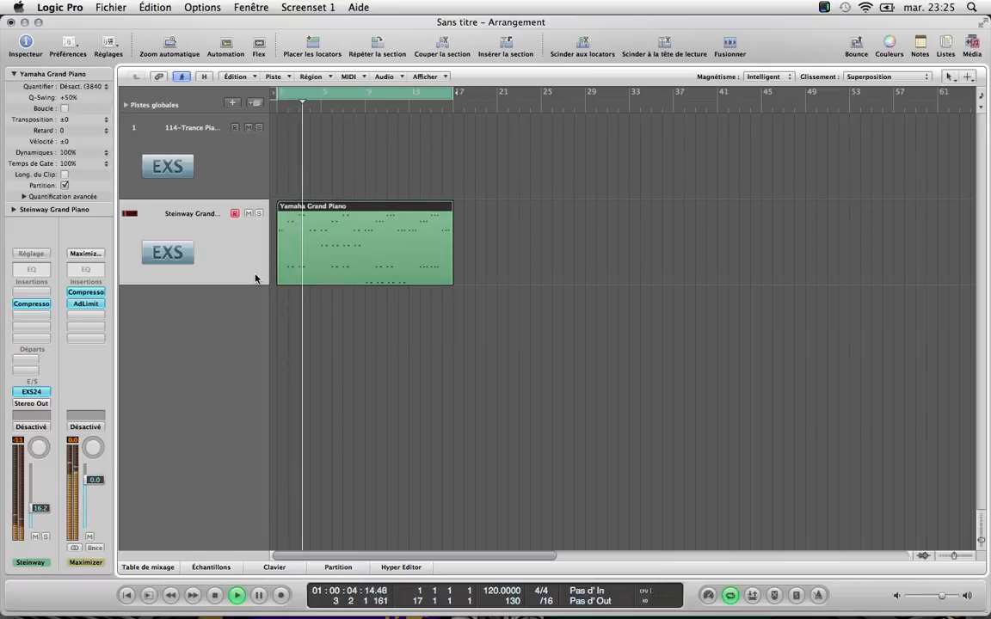
key("space")
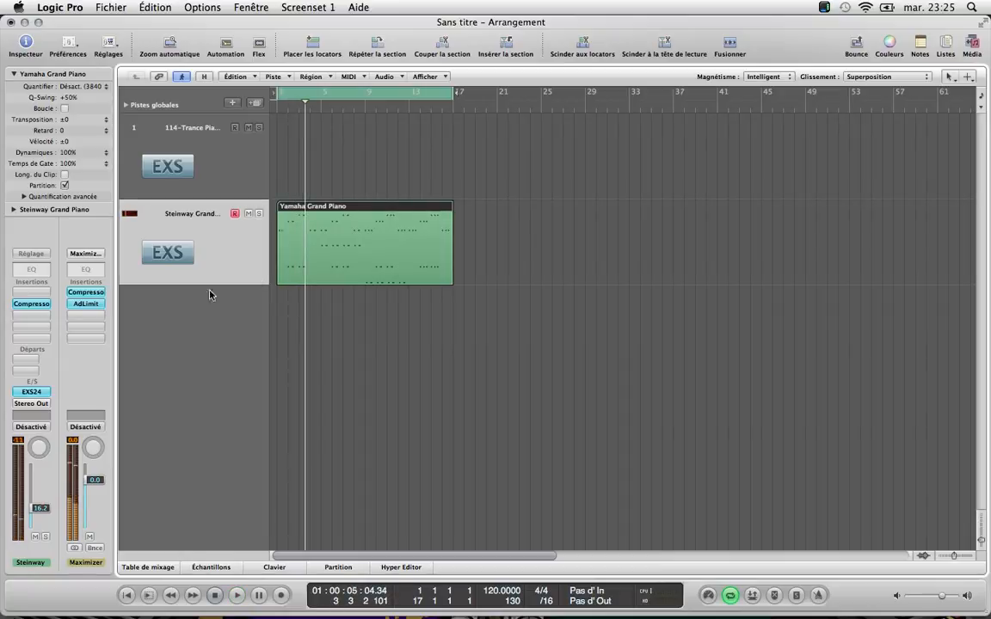
Compare the piano from the start with the Compressor bypassed and re-enabled during playback, then stop
left_click(30, 305, "alt")
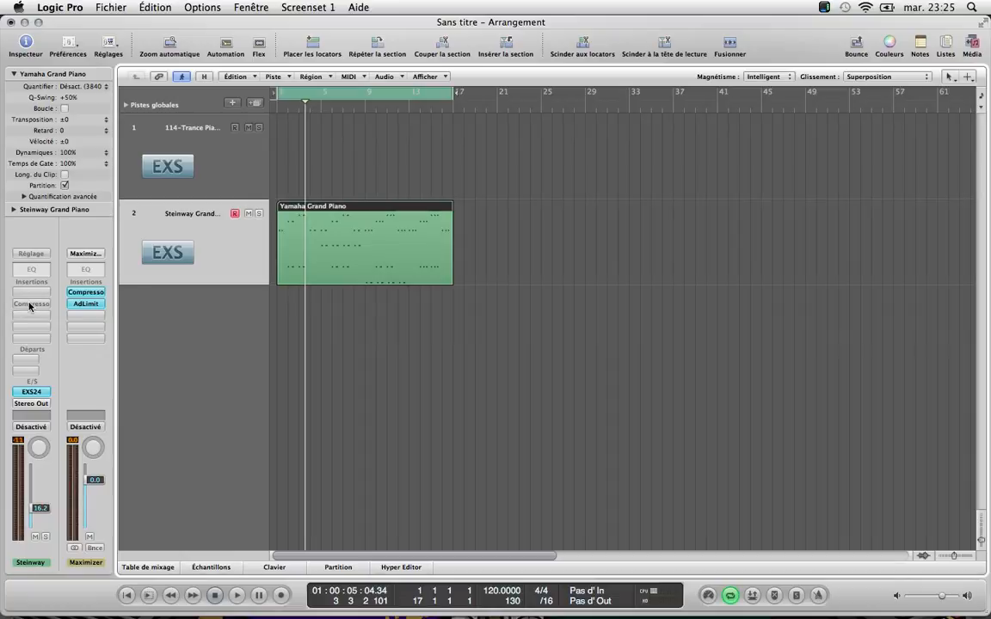
key("Return")
key("space")
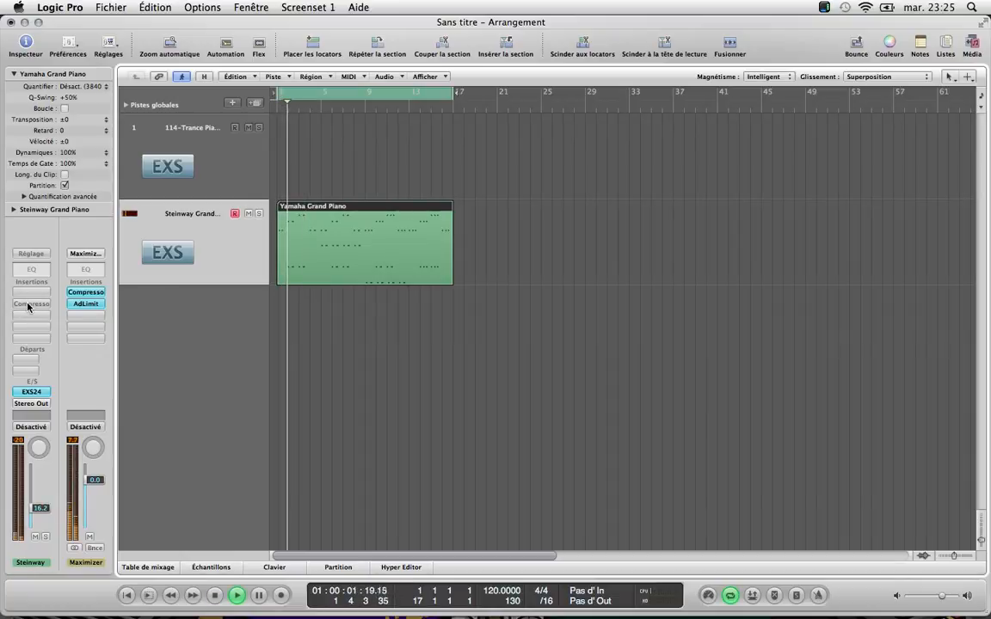
left_click(30, 304, "alt")
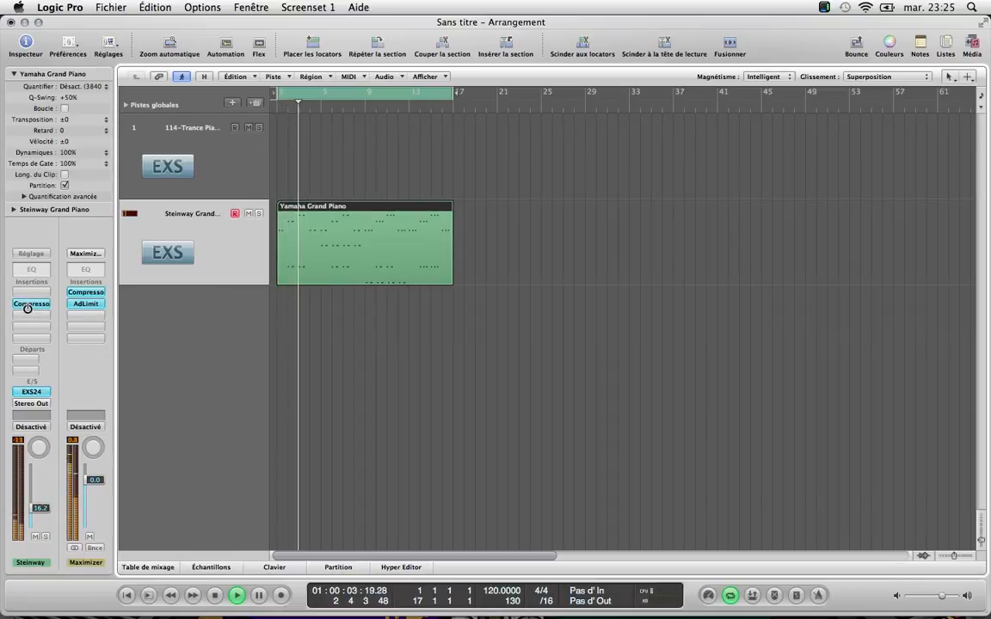
key("space")
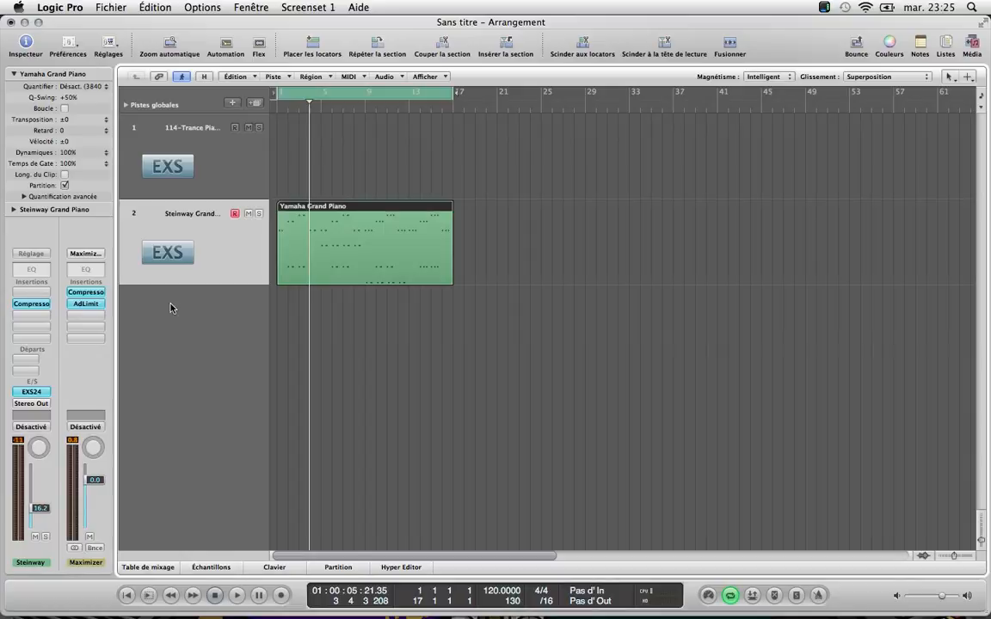
Insert a stereo Space Designer reverb in the third insert slot of the Steinway track and reposition its window
left_click(34, 315)
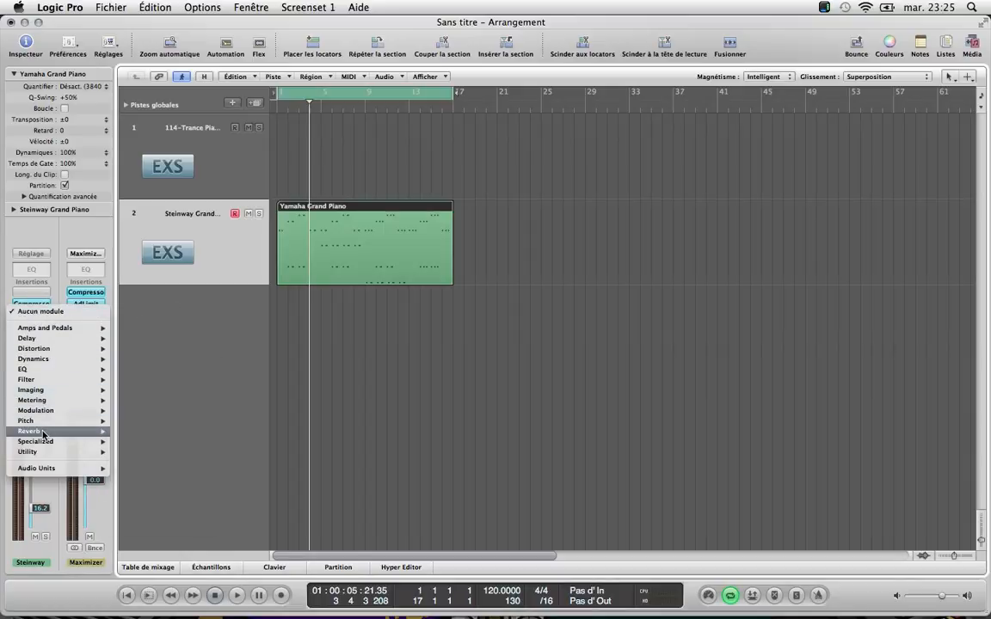
mouse_move(43, 432)
mouse_move(146, 483)
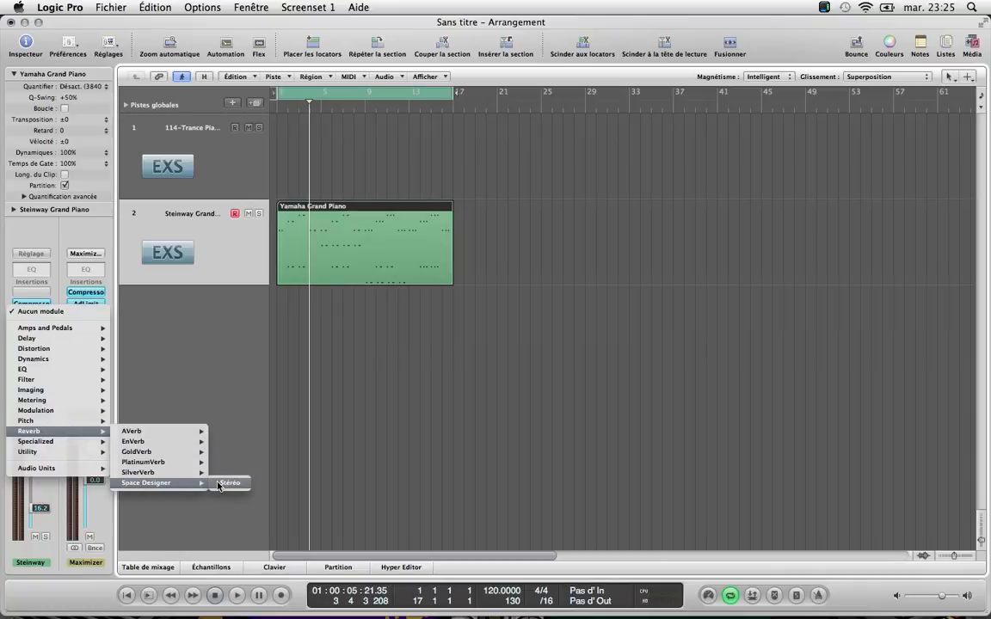
left_click(228, 483)
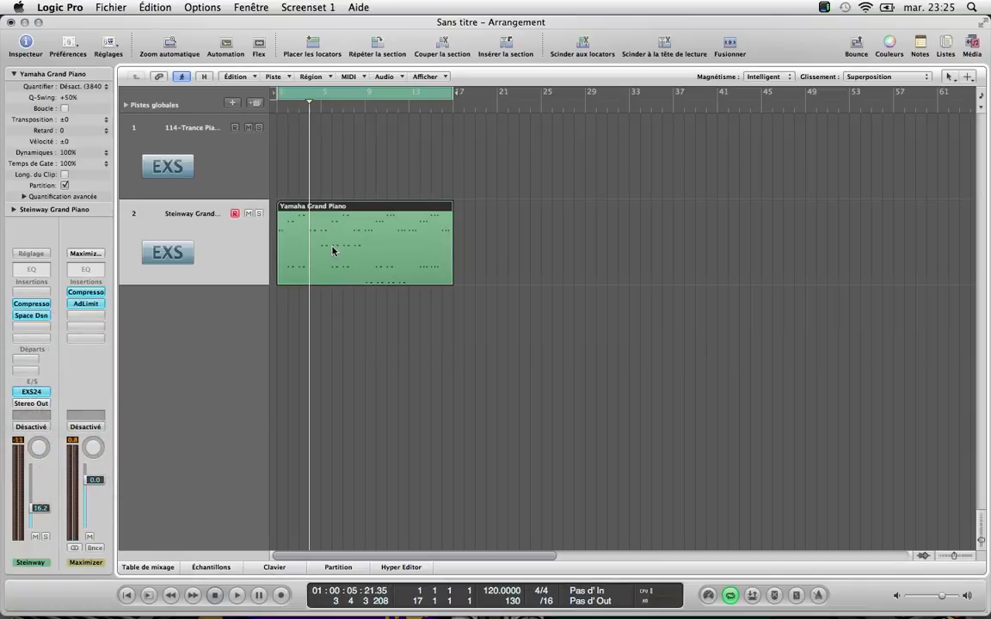
left_click_drag(376, 56, 485, 83)
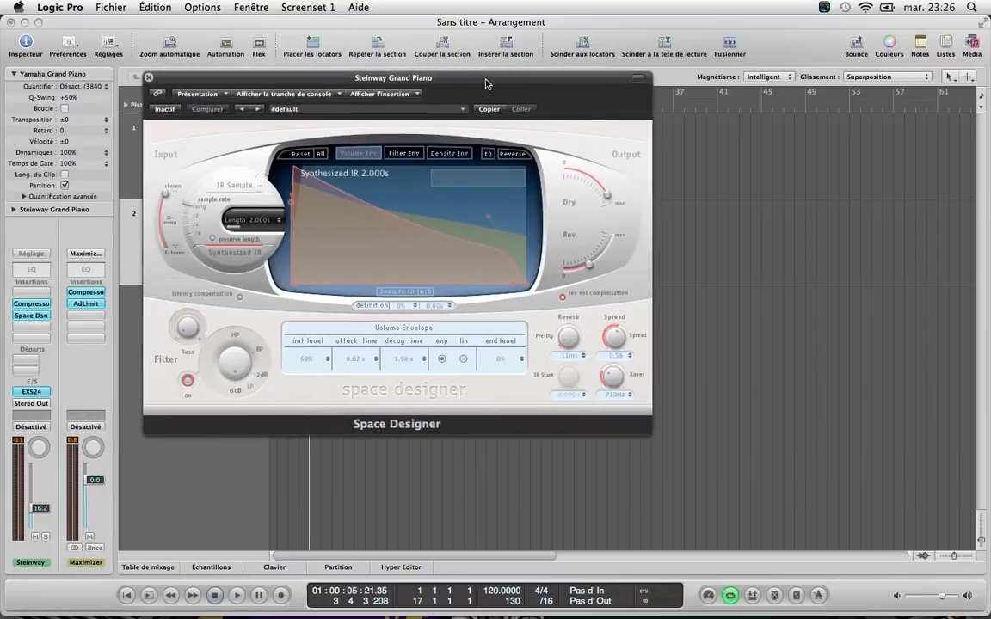
Load the 05.4s Mountain Echoes preset from Large Spaces, Outdoor Spaces in Space Designer, close its window and play the track to hear it
left_click(426, 112)
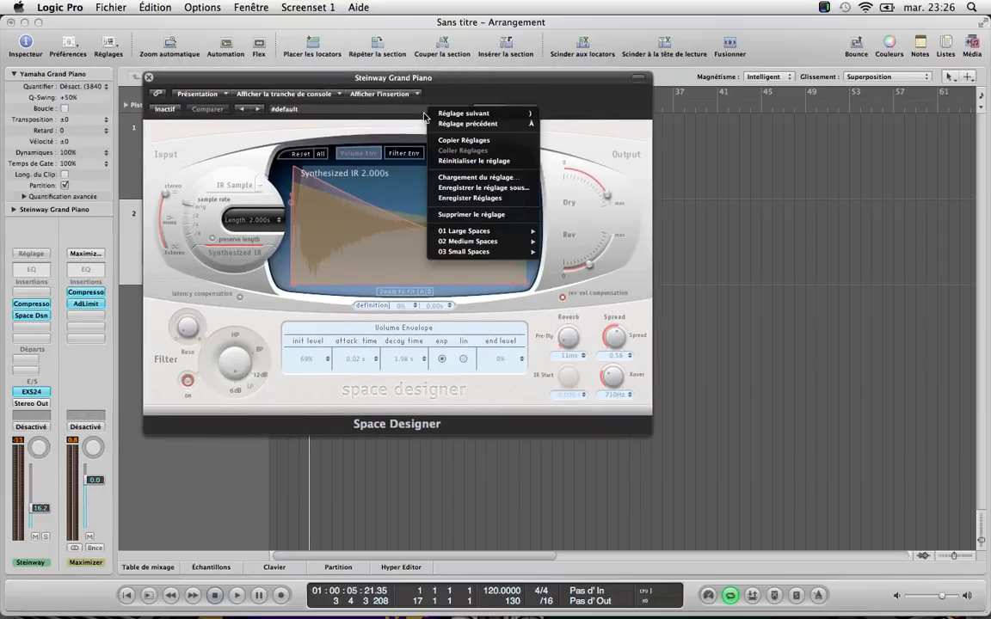
mouse_move(477, 231)
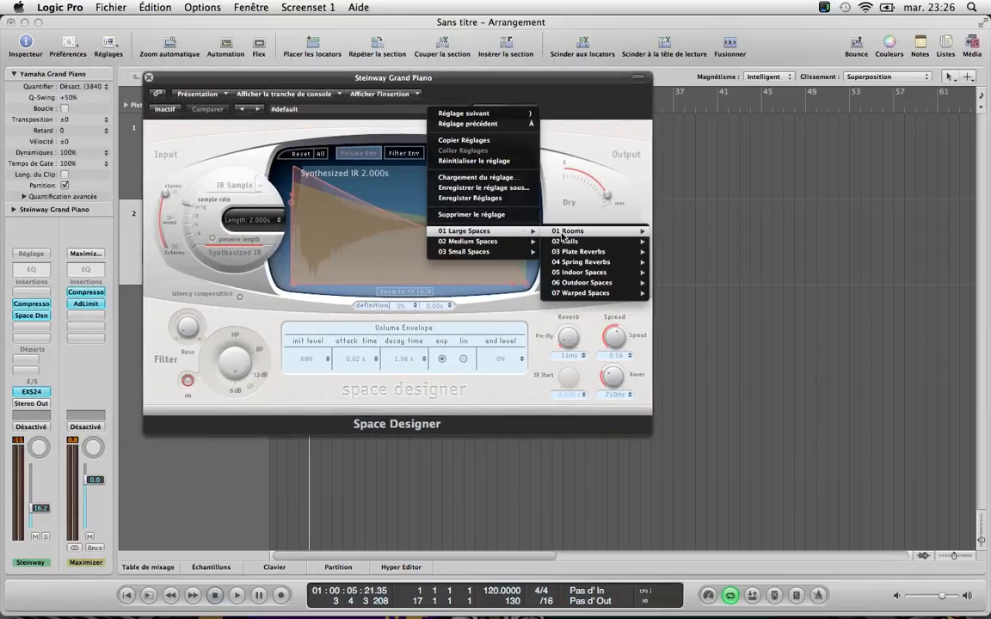
mouse_move(590, 284)
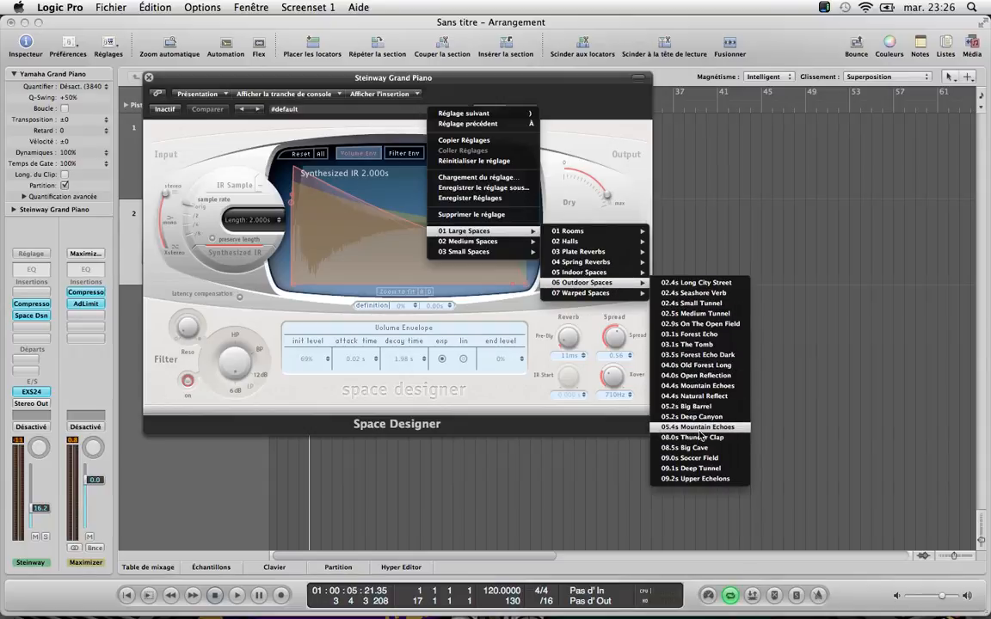
left_click(703, 429)
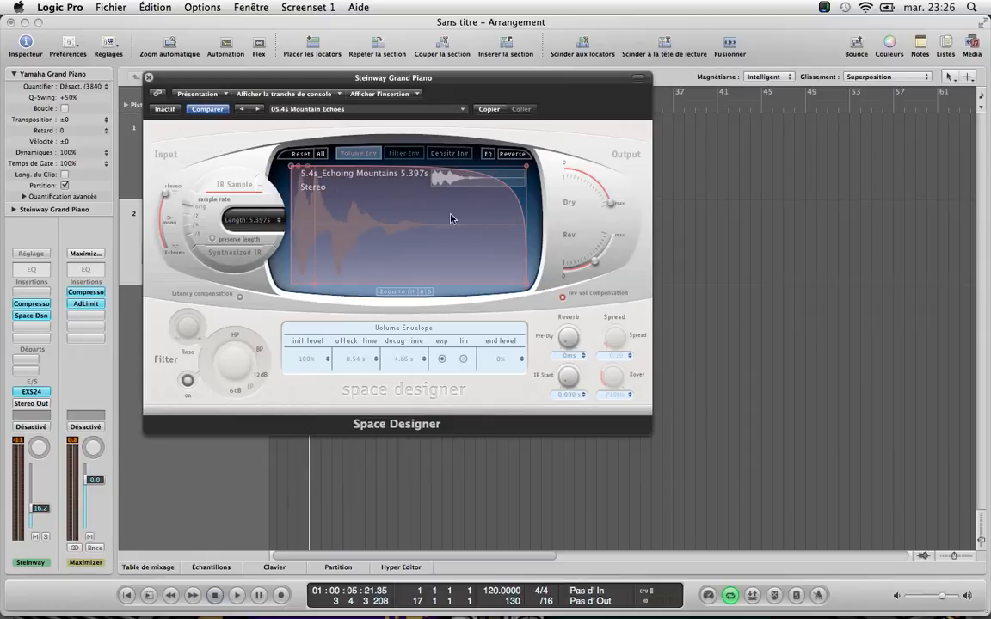
left_click(149, 78)
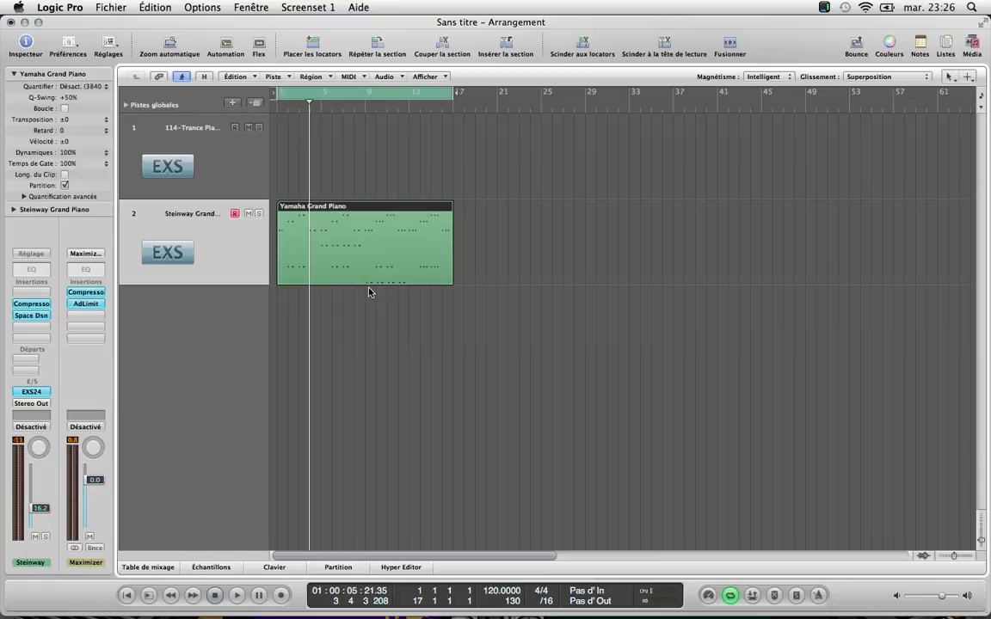
key("space")
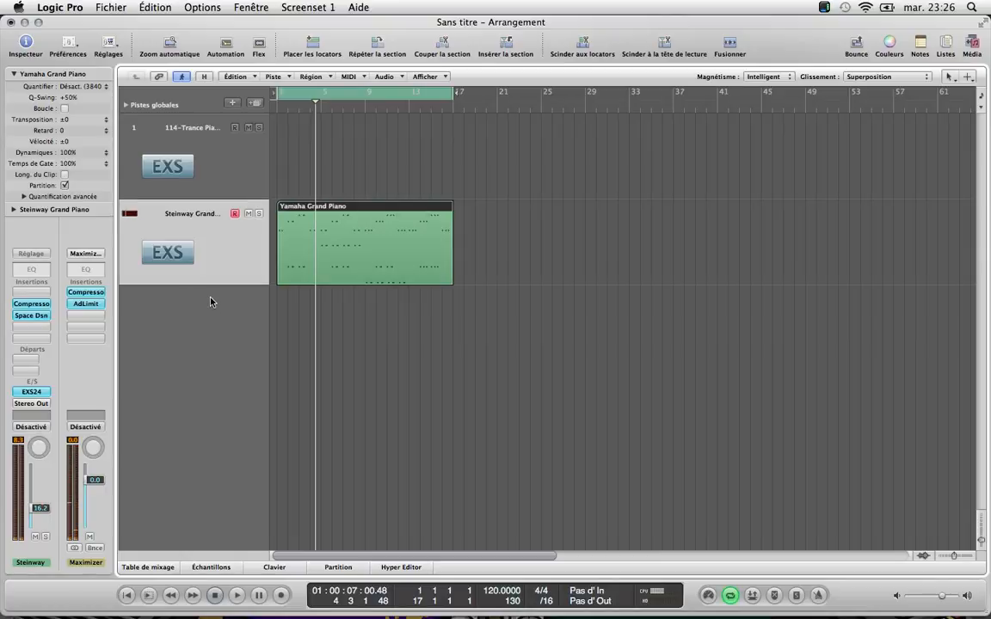
Insert a Stereo Delay in the fourth insert slot of the Steinway track and close its window with the default preset
left_click(32, 330)
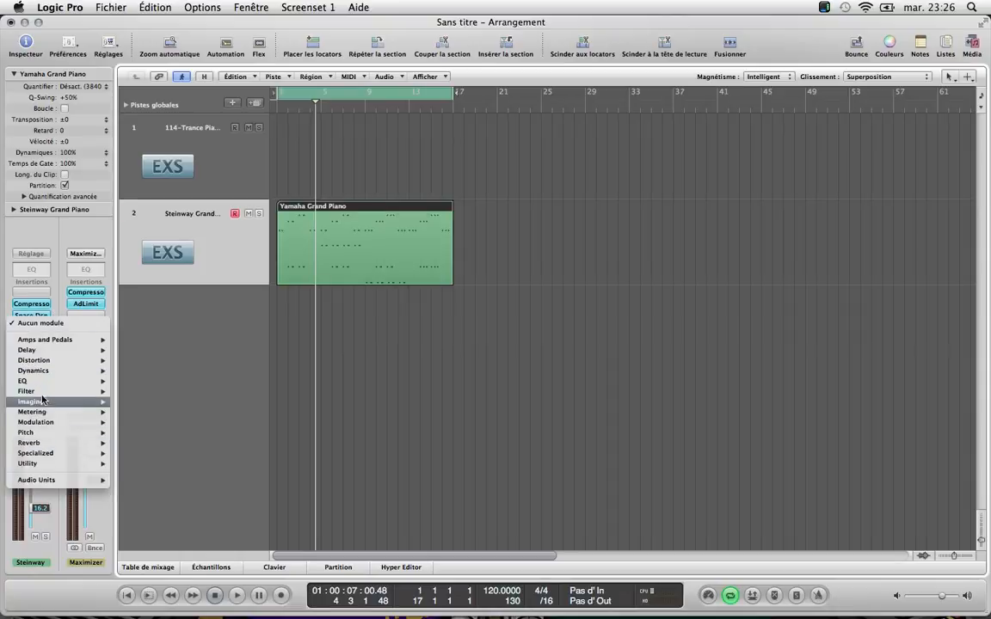
mouse_move(34, 350)
mouse_move(151, 381)
left_click(232, 380)
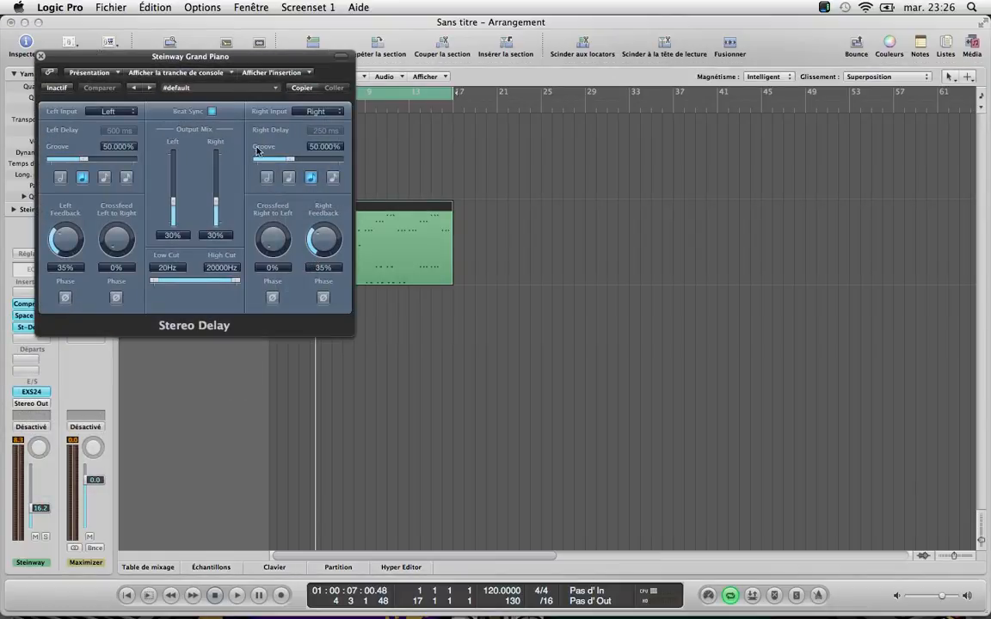
left_click(40, 57)
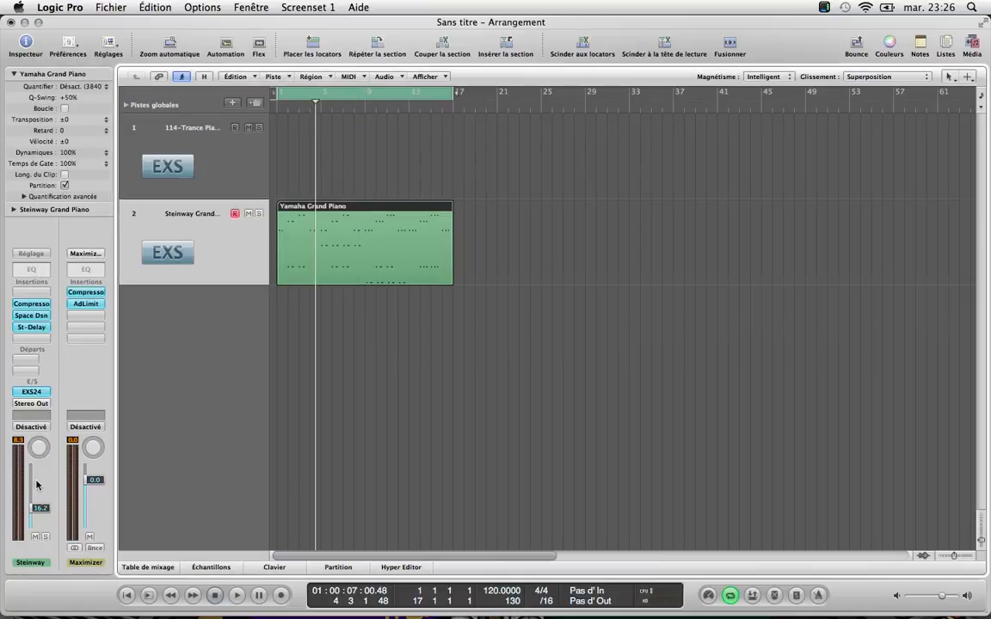
Show the mixer and remove the Compressor, Space Designer and Stereo Delay from the 114-Trance Piano channel
key("x")
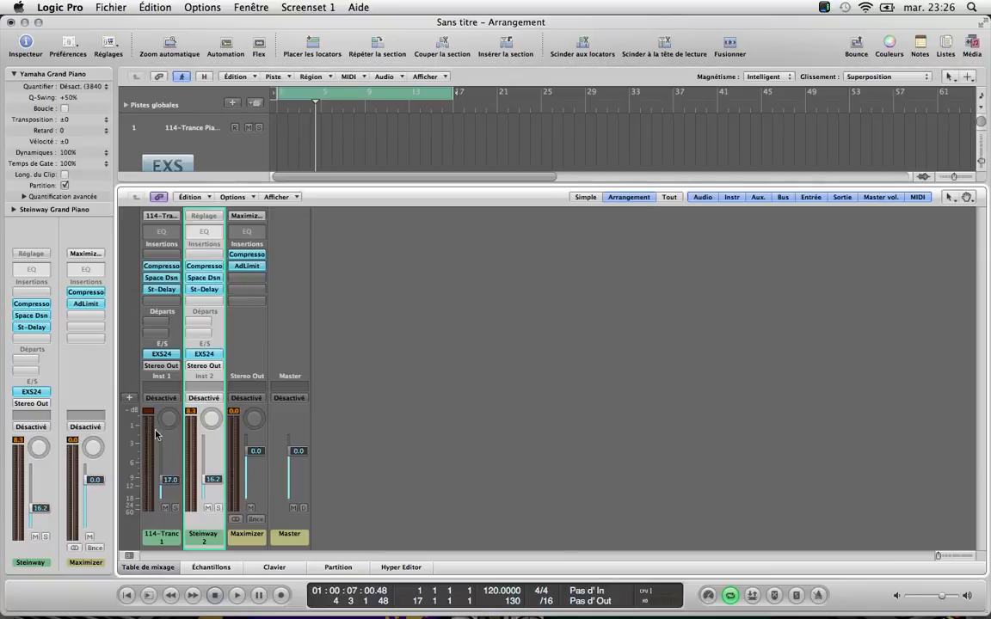
left_click(161, 267)
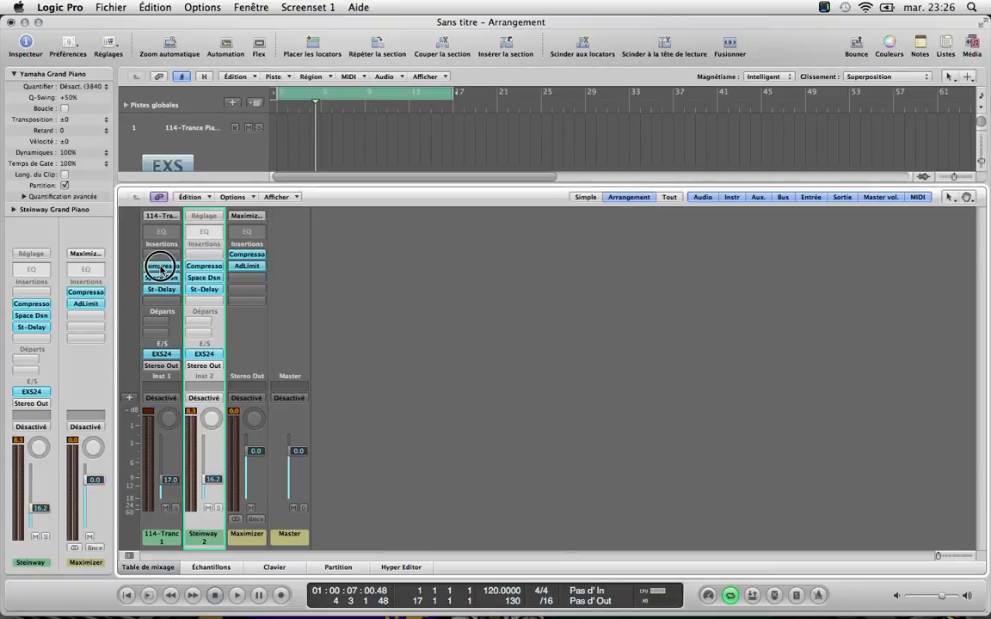
left_click(159, 279)
left_click(158, 279)
left_click(160, 298)
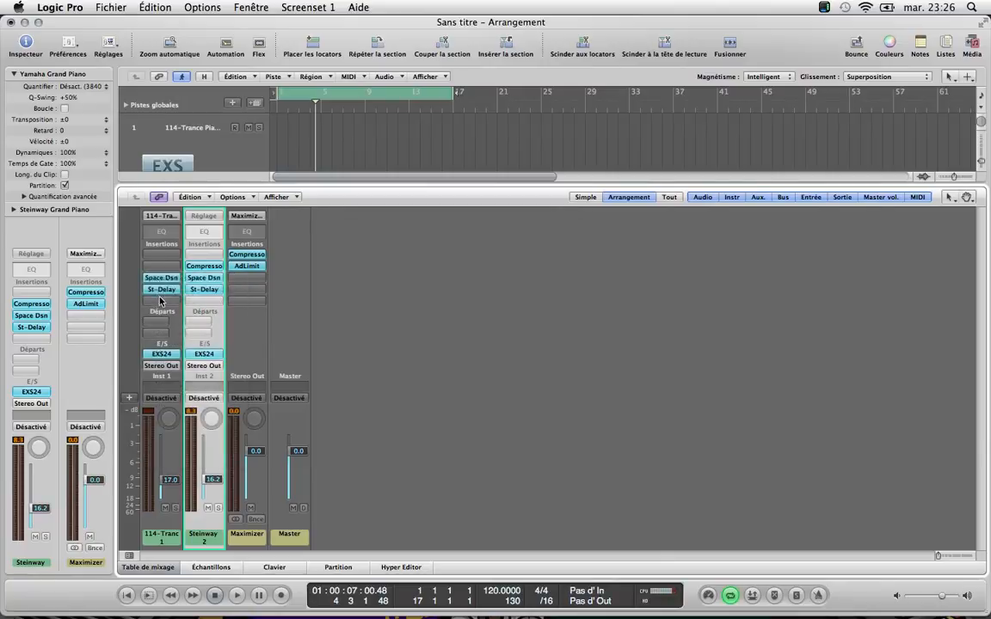
left_click(158, 289)
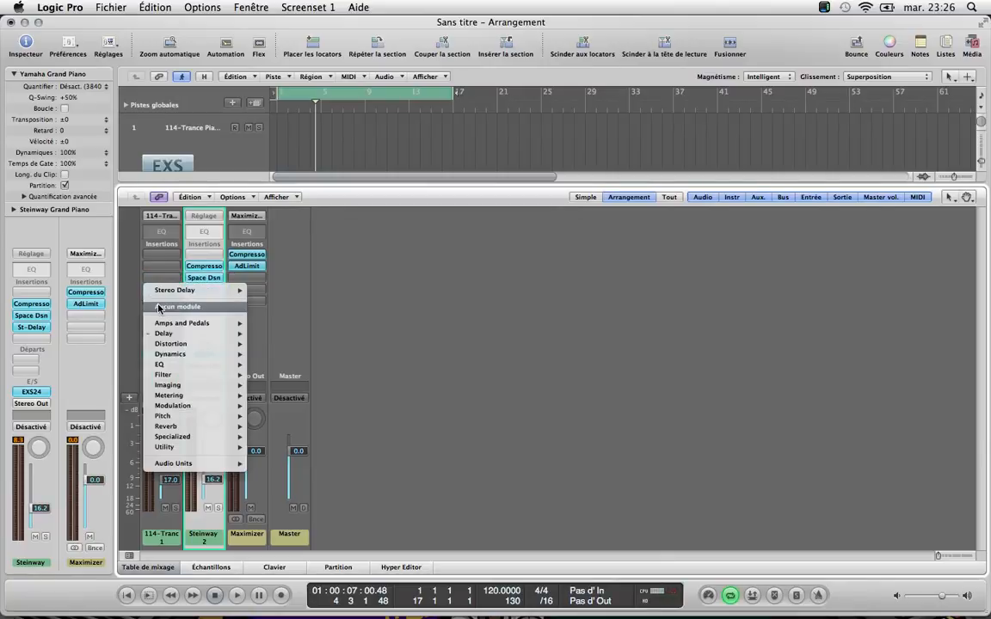
left_click(158, 308)
Remove the EXS24 instrument from the 114-Trance Piano channel and close the mixer
left_click(155, 352)
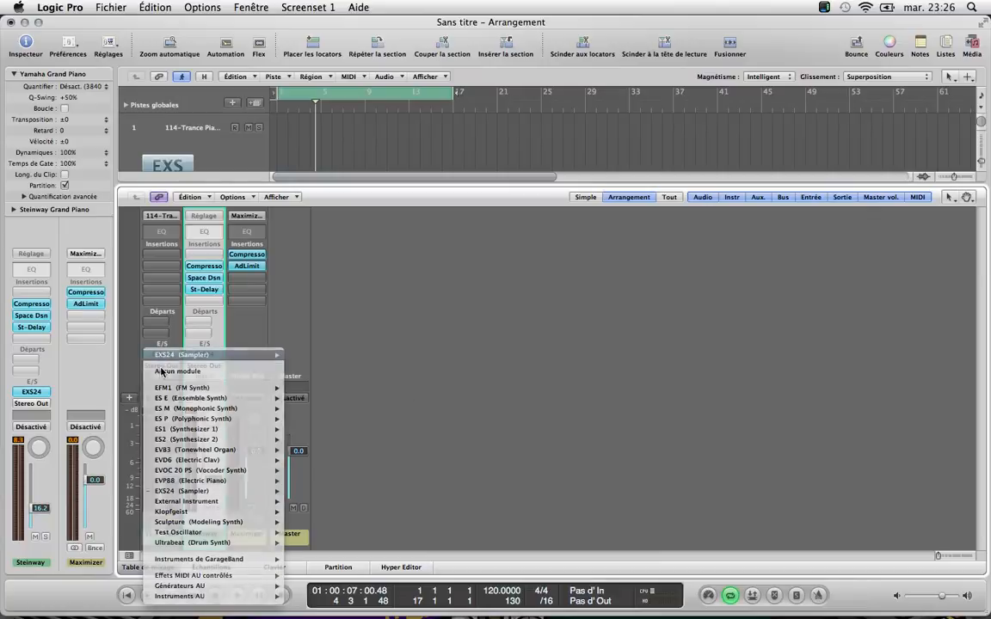
left_click(162, 369)
left_click(157, 353)
left_click(156, 354)
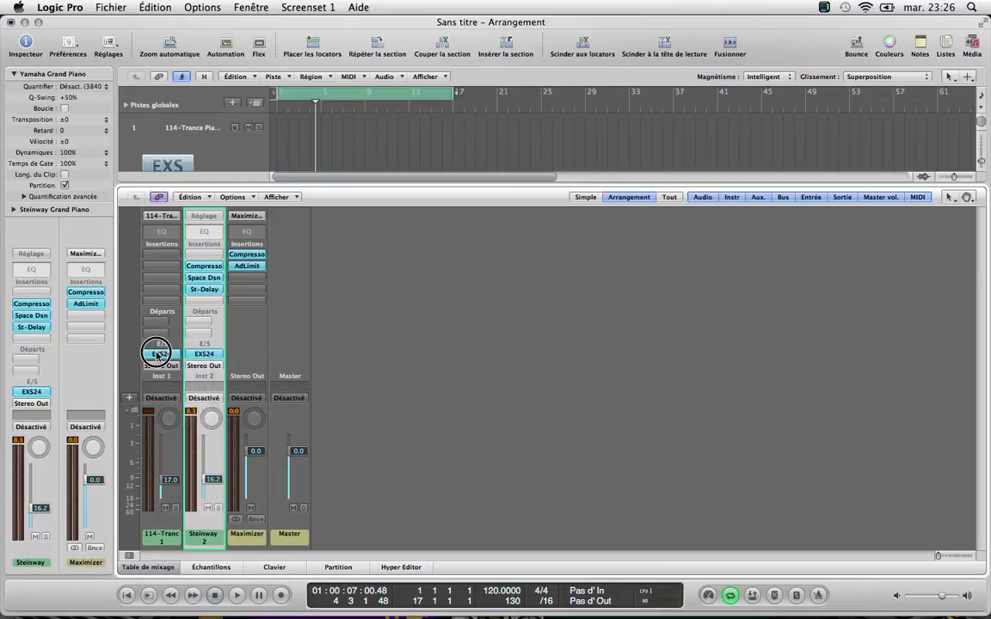
left_click(157, 370)
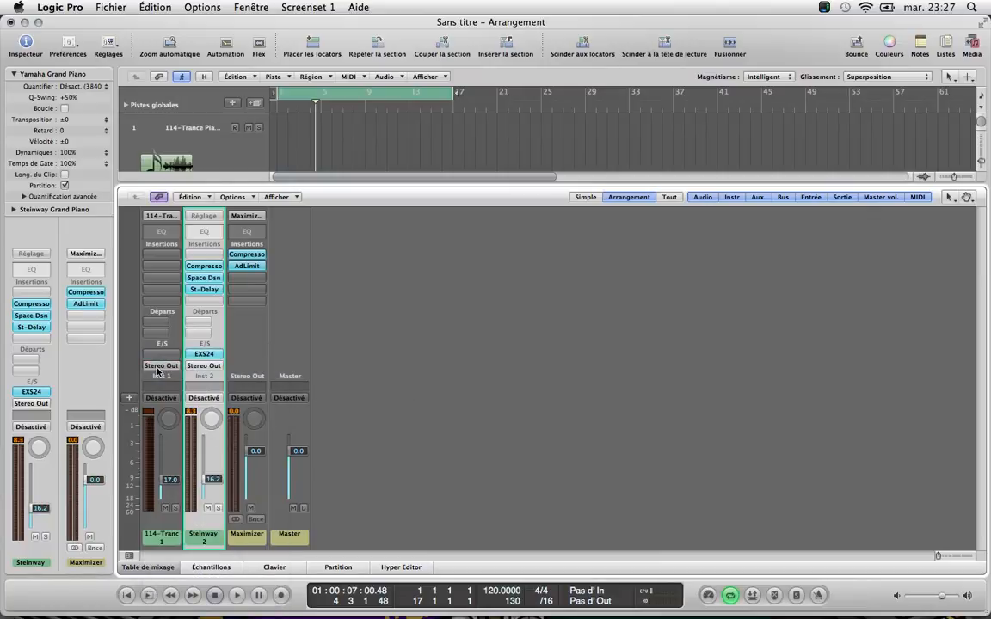
left_click(147, 568)
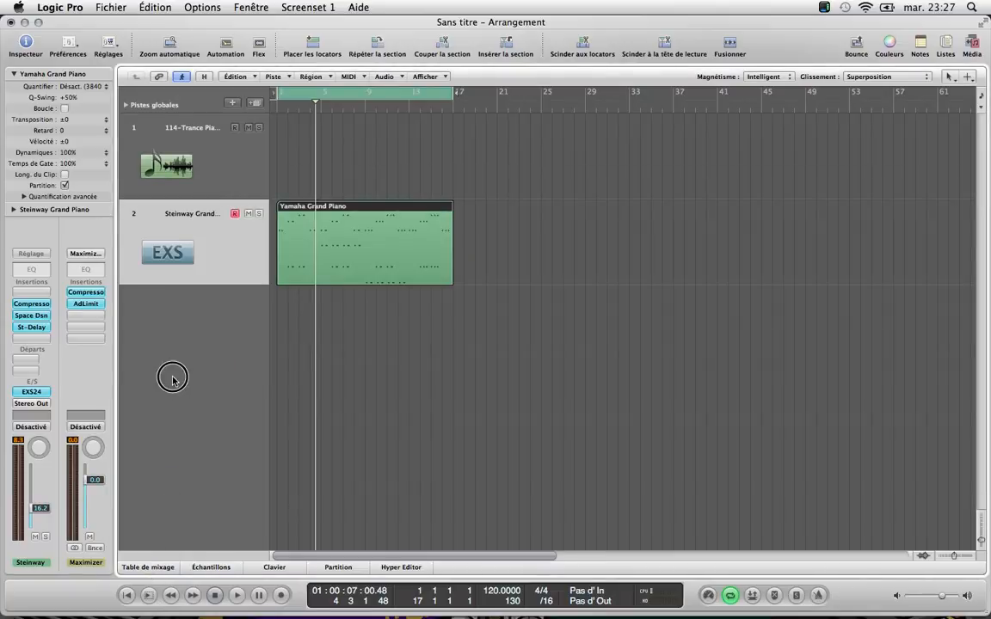
Delete the empty 114-Trance Piano track from the arrangement
left_click(238, 178)
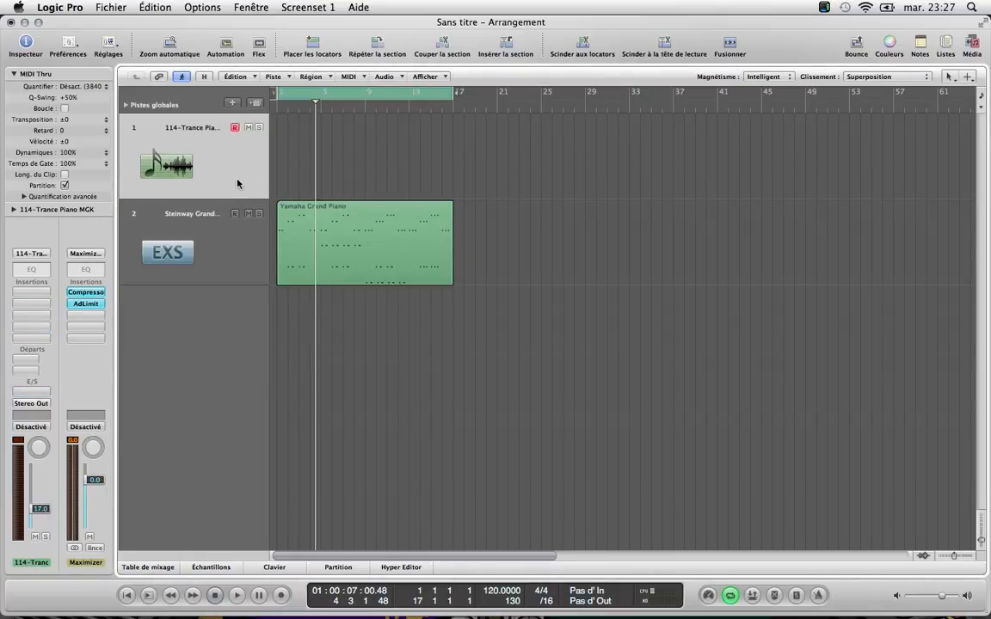
key("super+BackSpace")
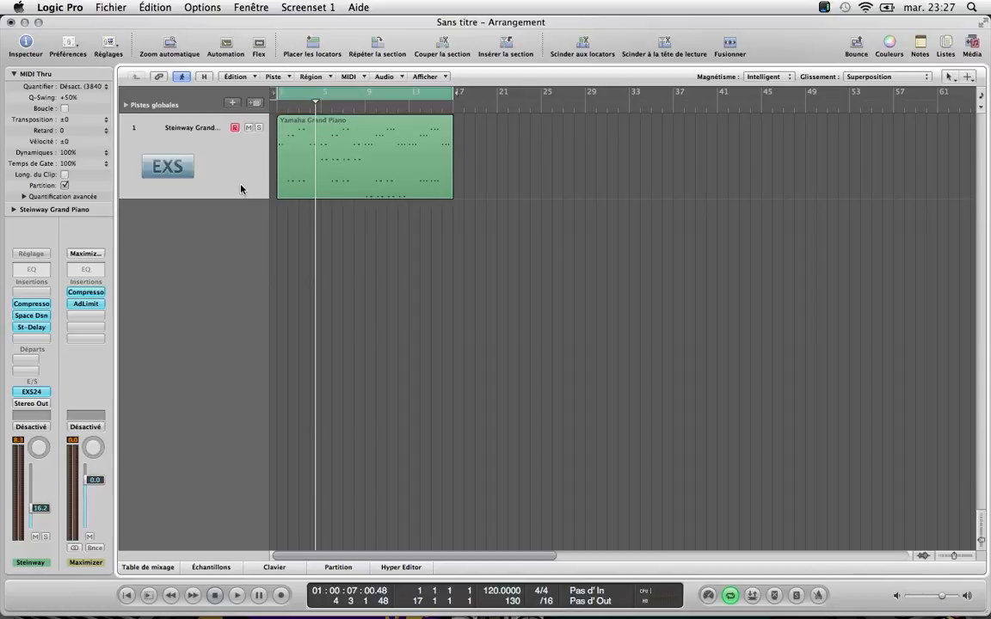
Select the Steinway track, return the playhead to the project start and set the track's volume fader to 17.0
left_click(243, 188)
key("Return")
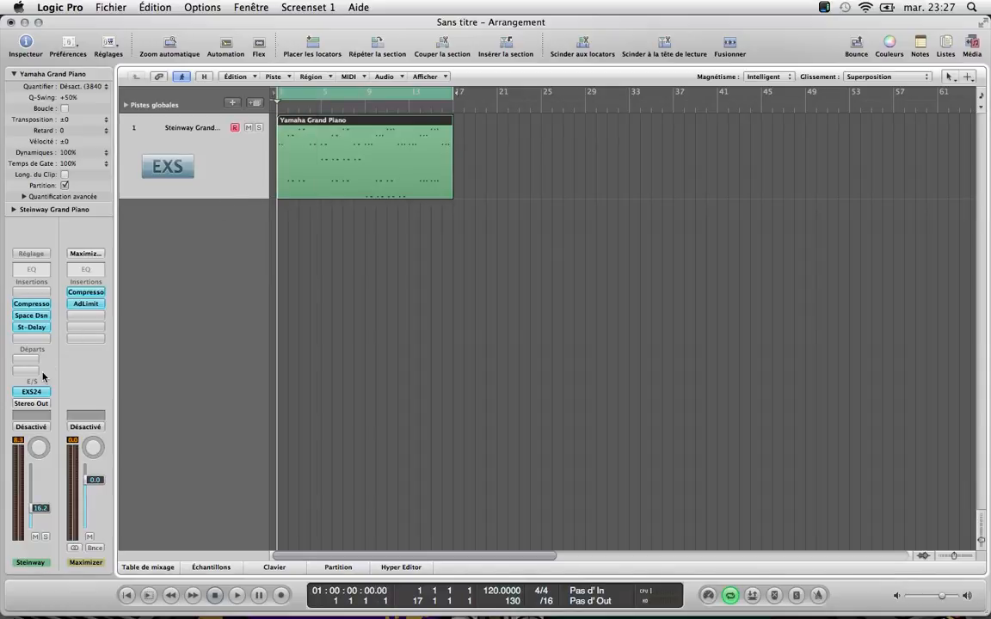
left_click_drag(36, 512, 37, 510)
Show the Steinway Grand Piano instrument under 01 Acoustic Pianos in the EXS24 library
key("b")
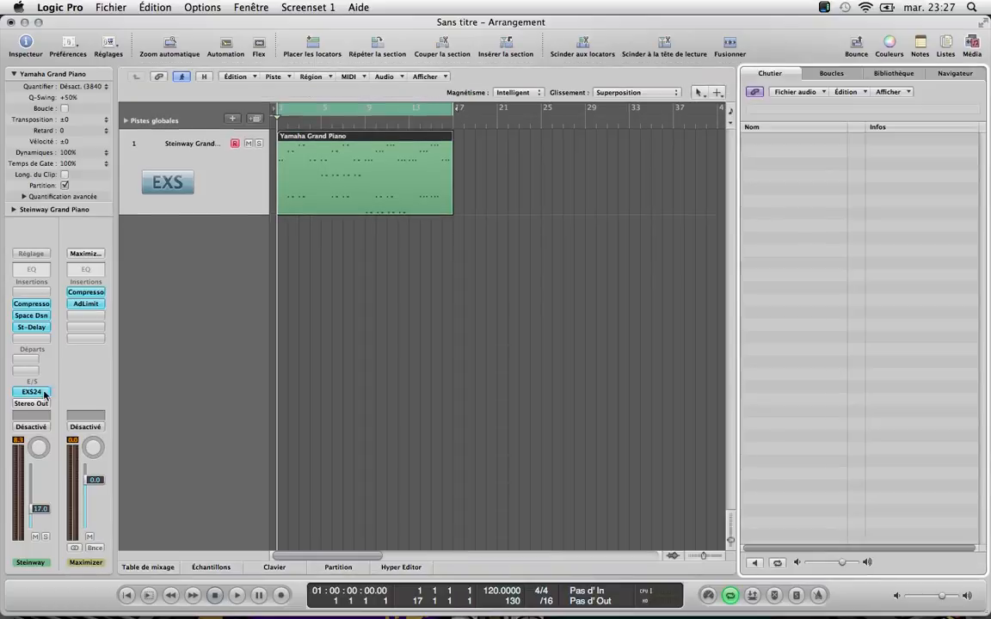
left_click(898, 76)
left_click(785, 111)
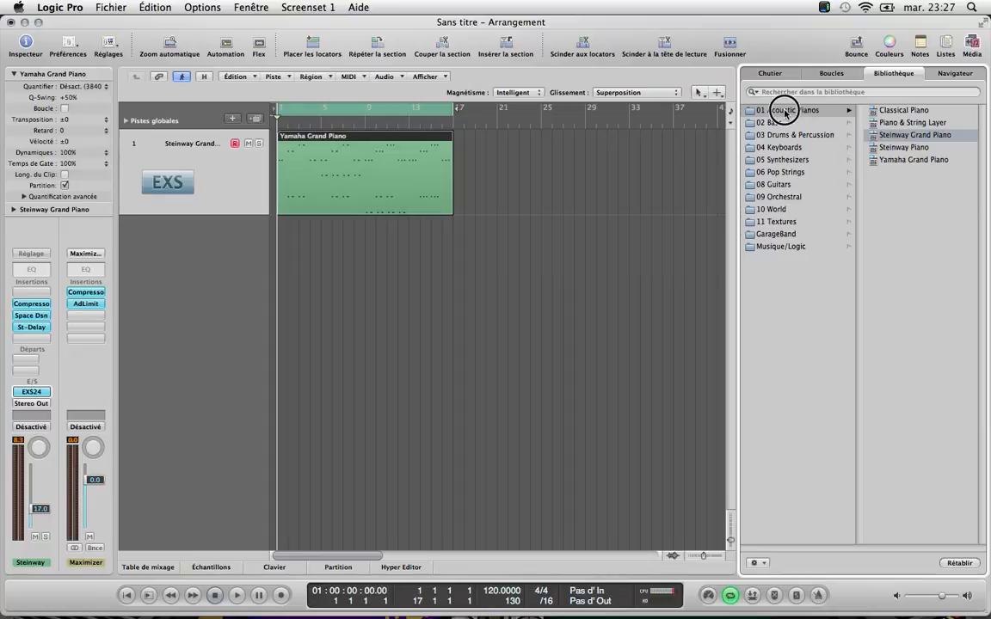
left_click(913, 136)
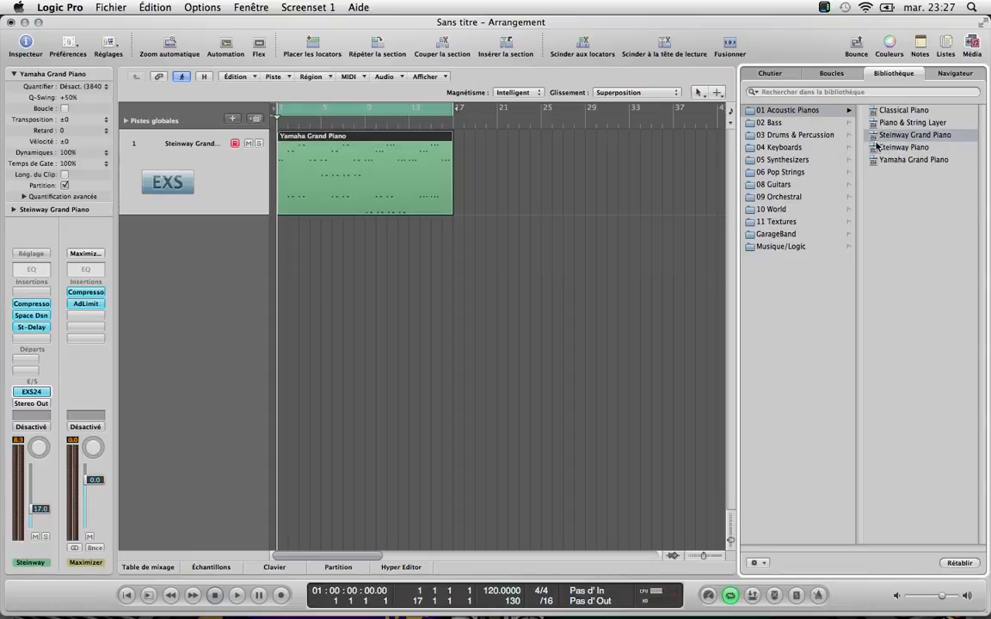
Reopen the Steinway track's Compressor to review its preset and settings
left_click(35, 306)
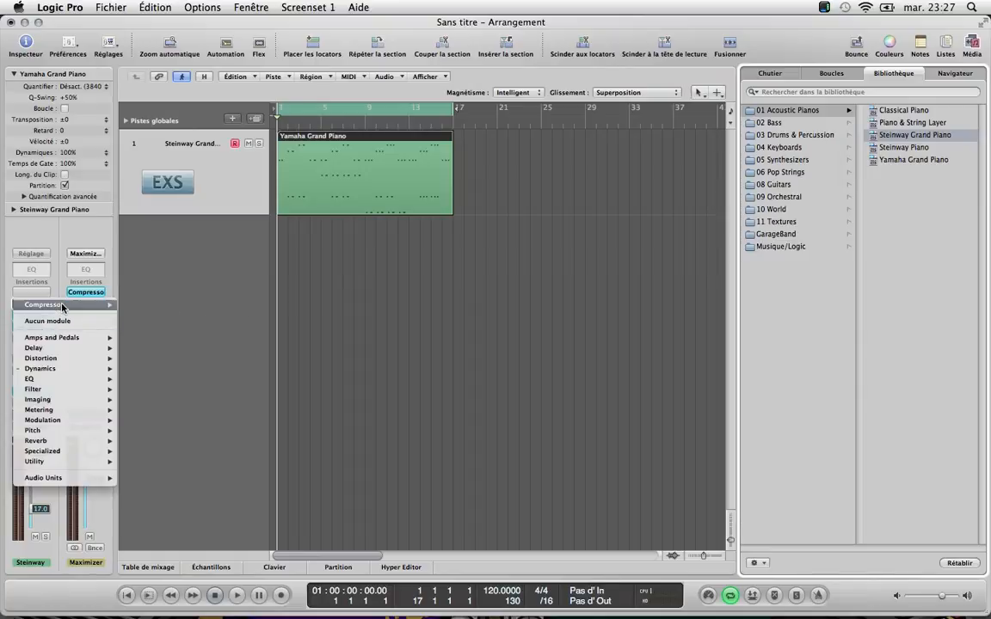
left_click(38, 305)
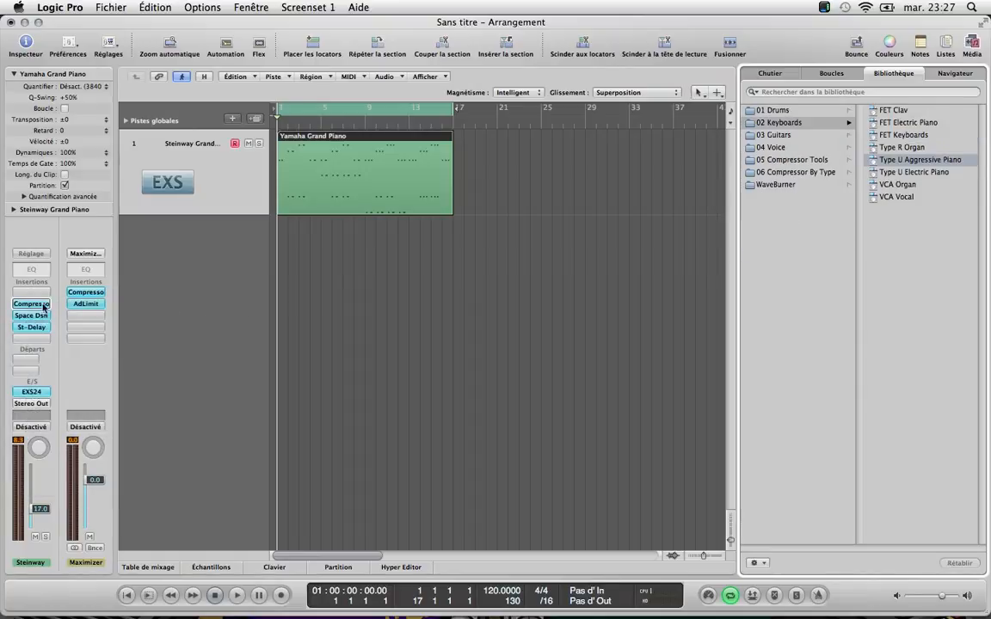
left_click(35, 305)
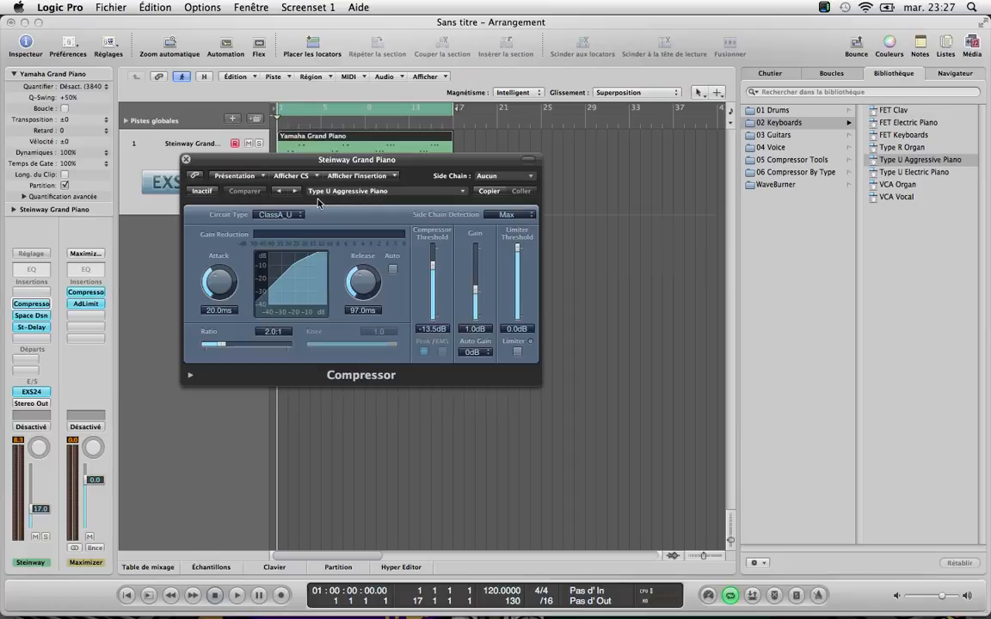
left_click(385, 193)
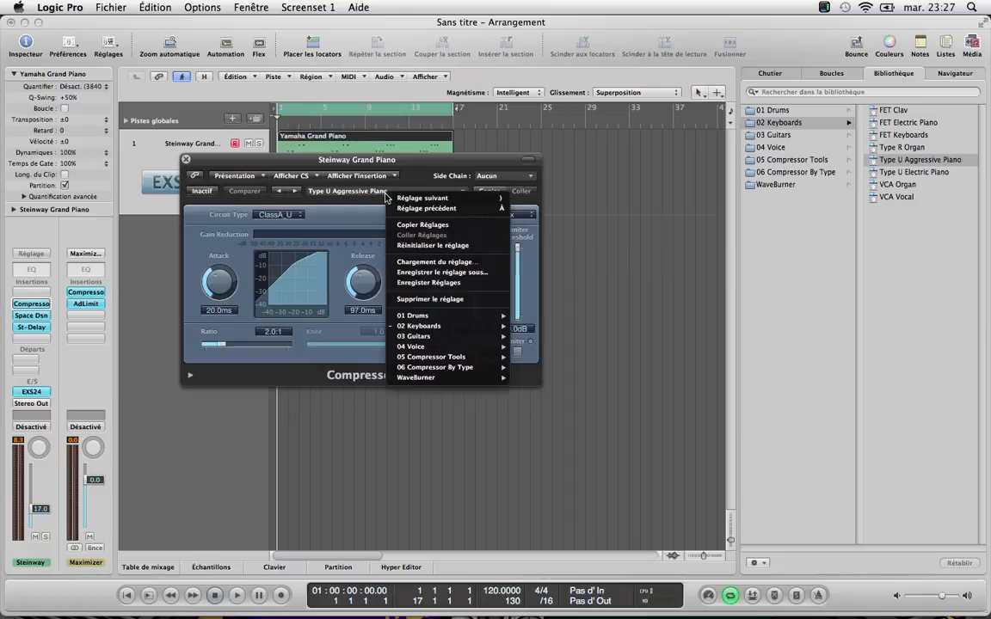
left_click(585, 260)
left_click(607, 260)
key("b")
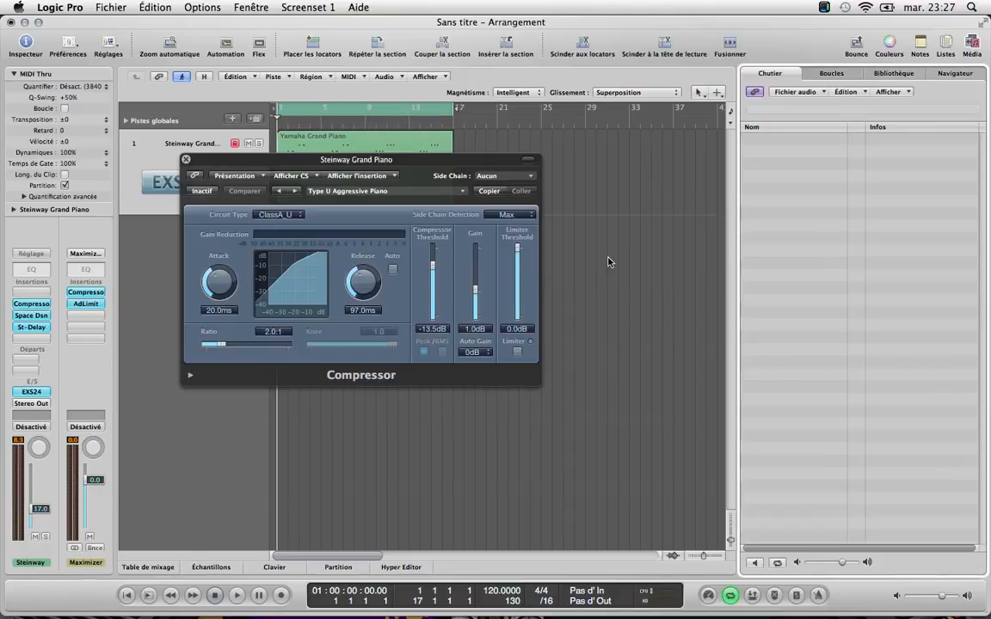
Review the Steinway track's Space Designer and its preset's location under 01 Large Spaces, 06 Outdoor Spaces, and close the Space Designer and Compressor windows
left_click(30, 315)
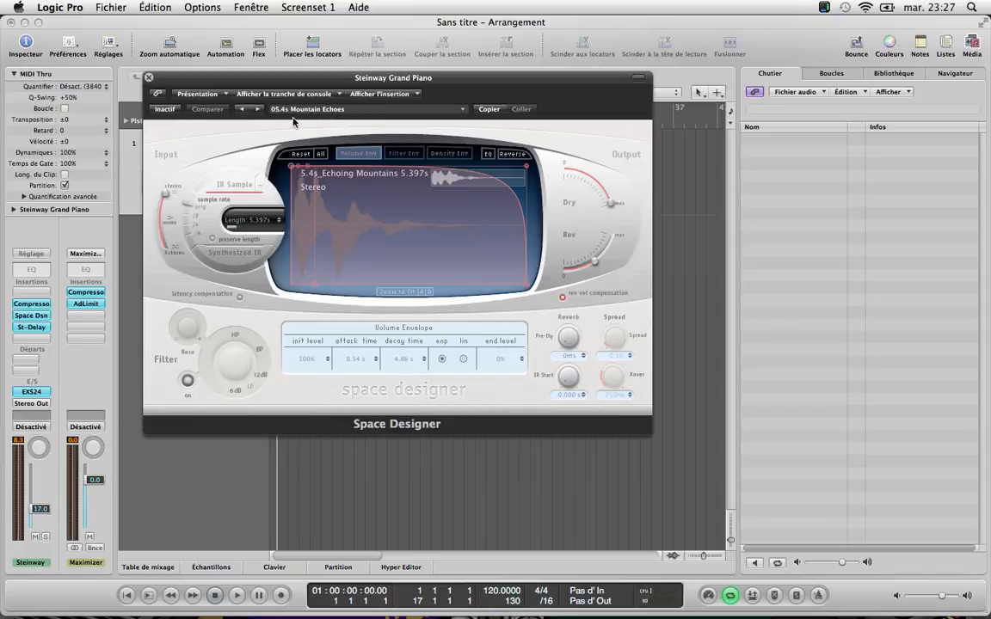
left_click(331, 110)
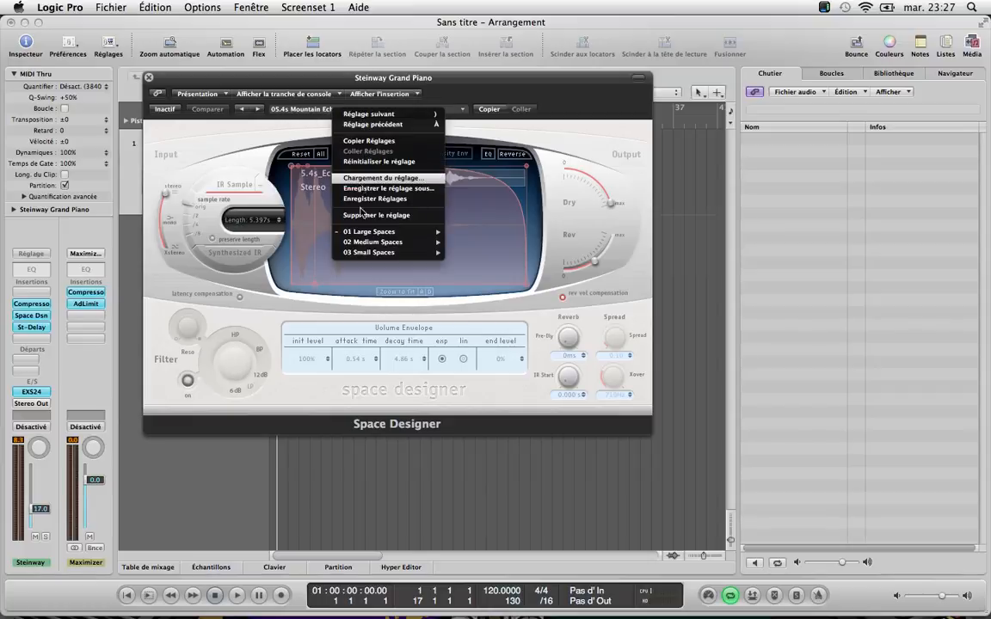
mouse_move(369, 232)
mouse_move(486, 284)
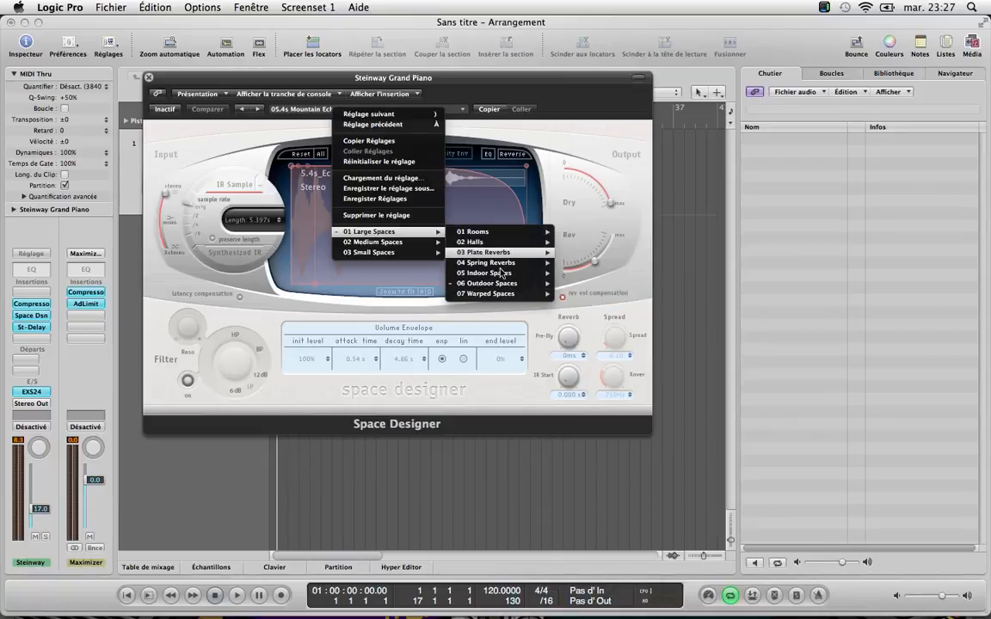
left_click(315, 472)
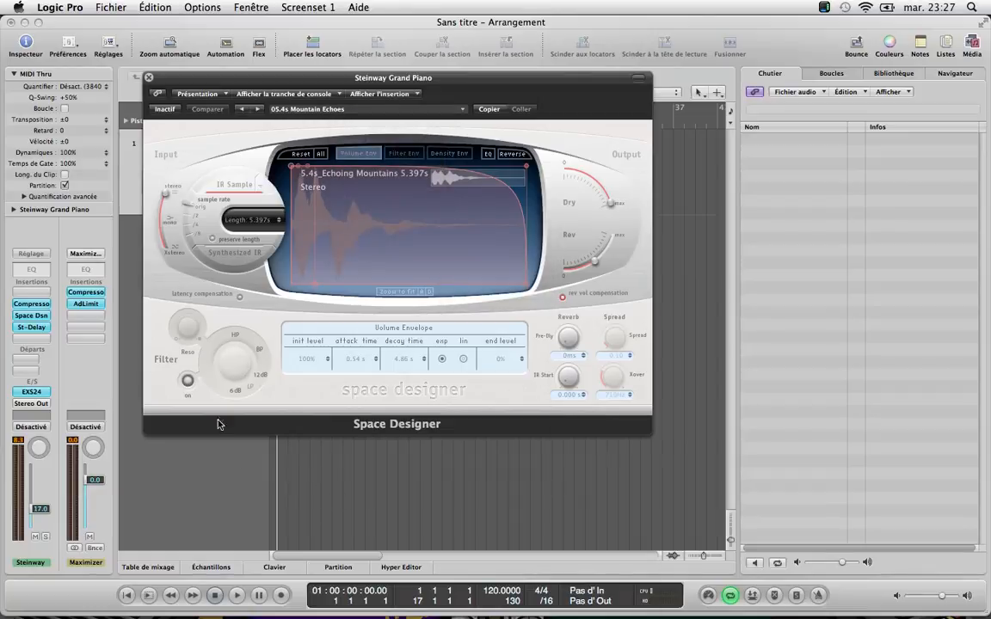
left_click(148, 79)
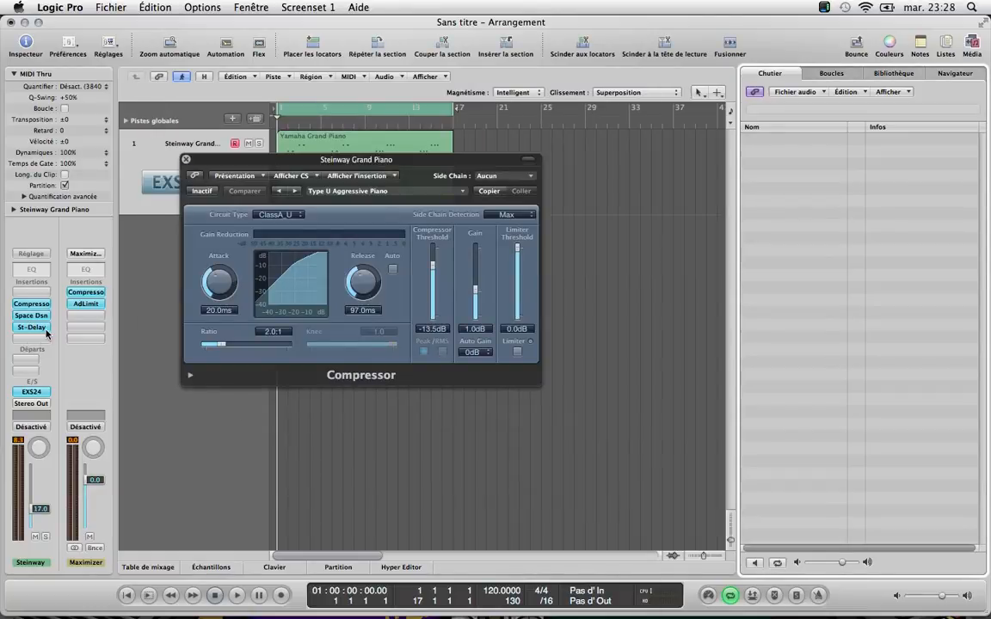
left_click(185, 159)
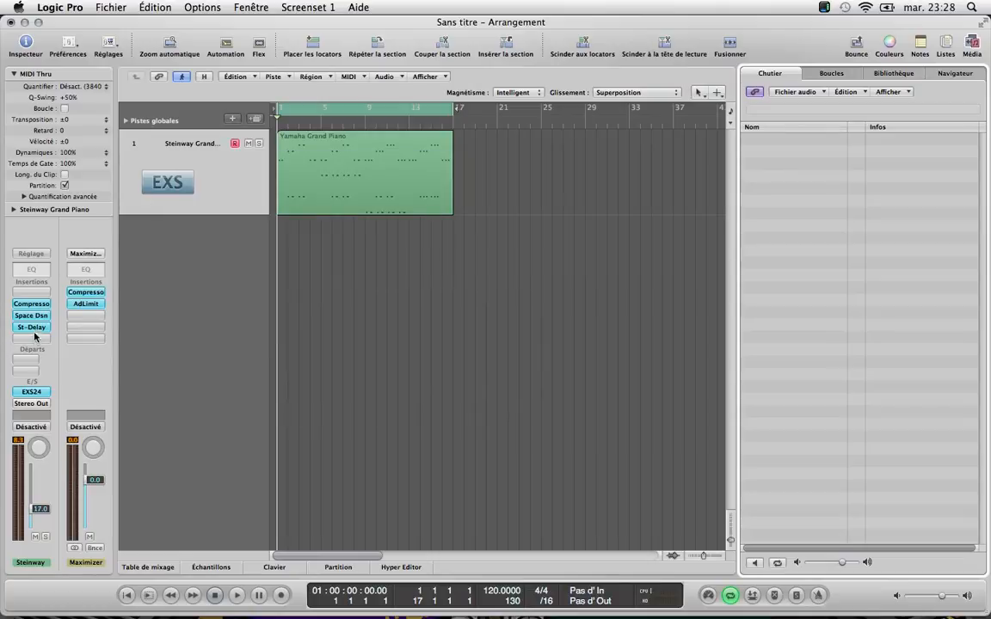
Review the Steinway track's Stereo Delay settings and show where the stereo version of the effect sits in the Delay plug-in category
left_click(34, 328)
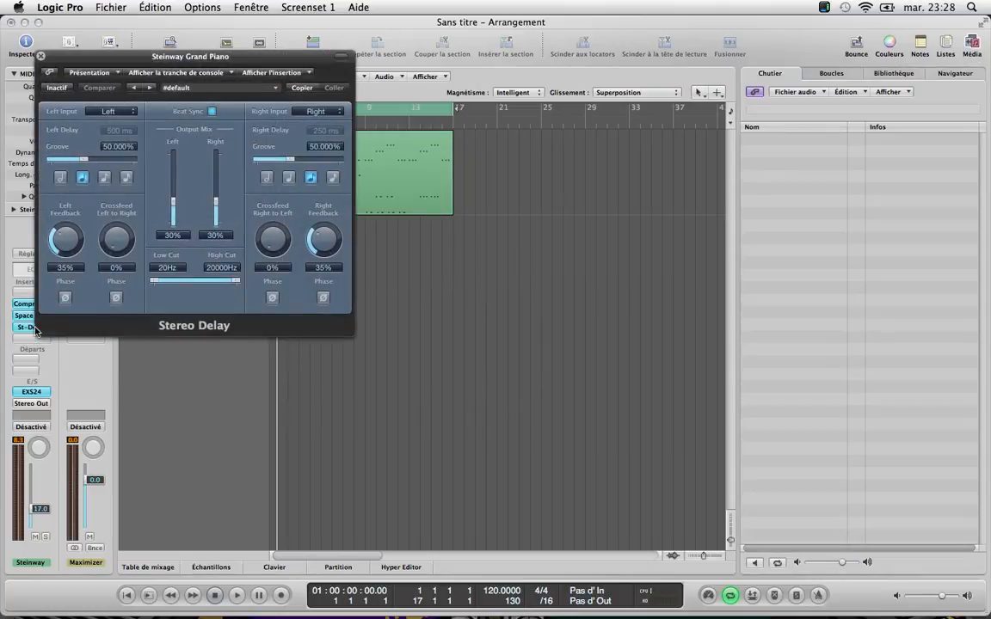
left_click(40, 58)
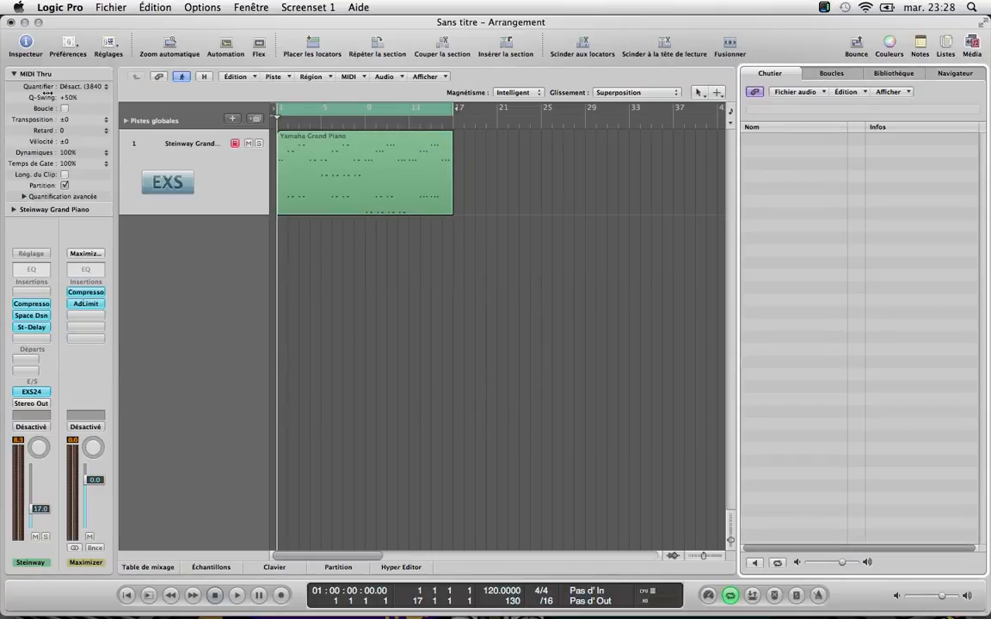
left_click(36, 327)
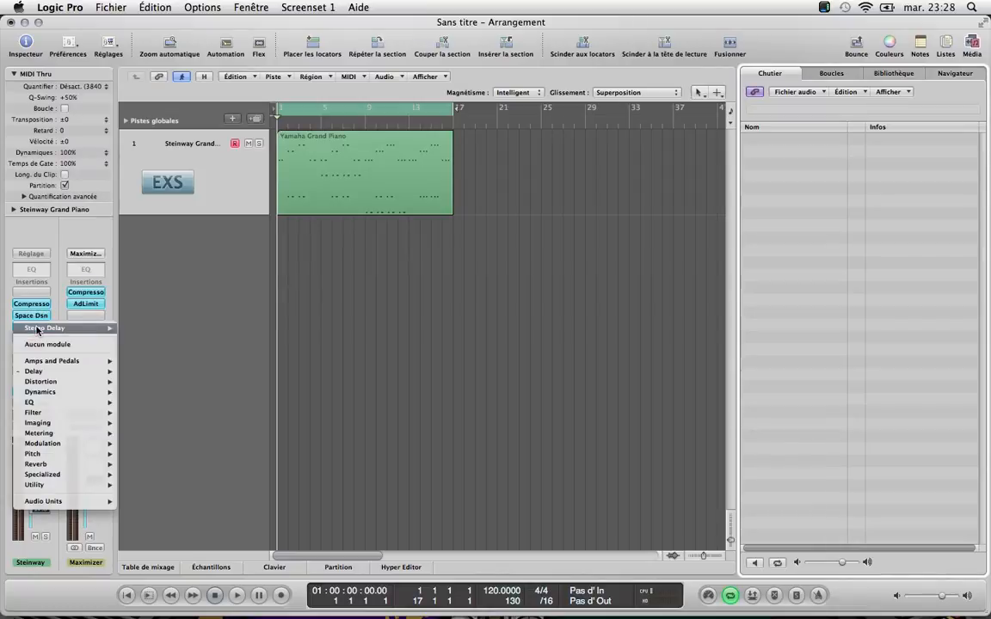
mouse_move(78, 373)
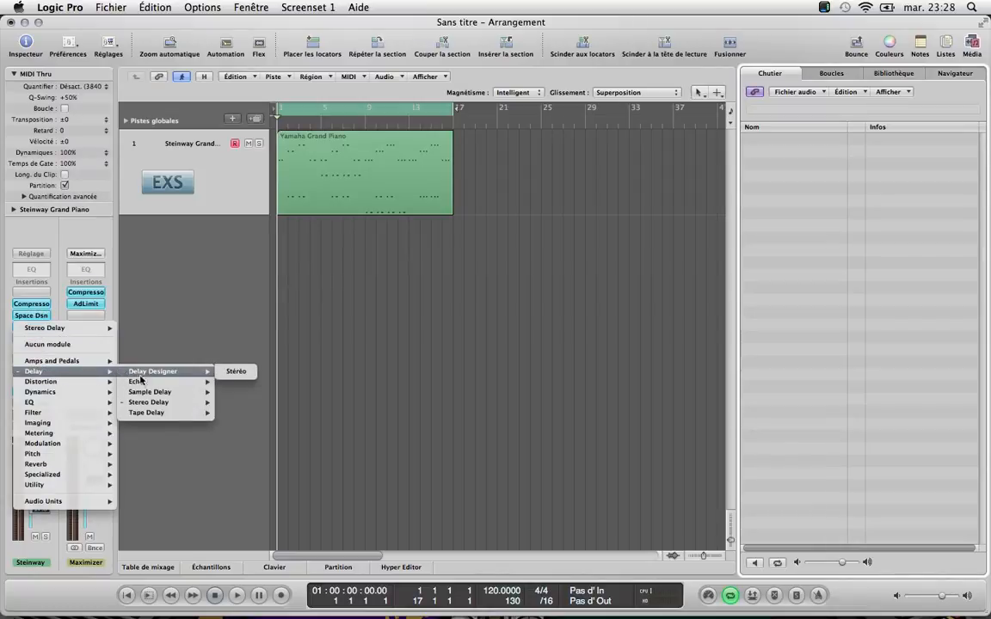
mouse_move(194, 403)
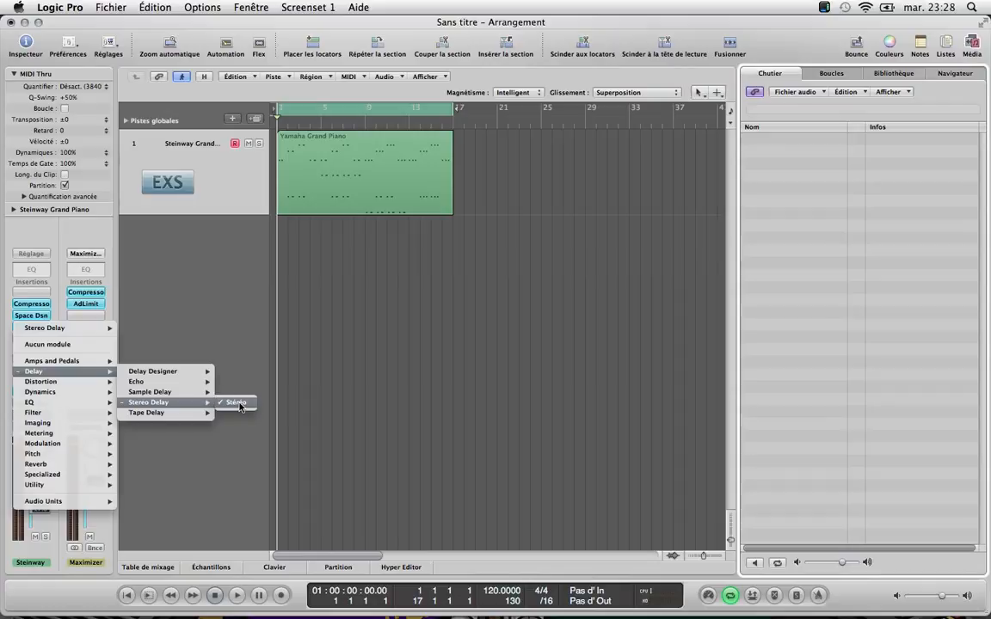
left_click(240, 407)
Hide the media area and play the piano region from the project start, stopping in bar 8
key("f")
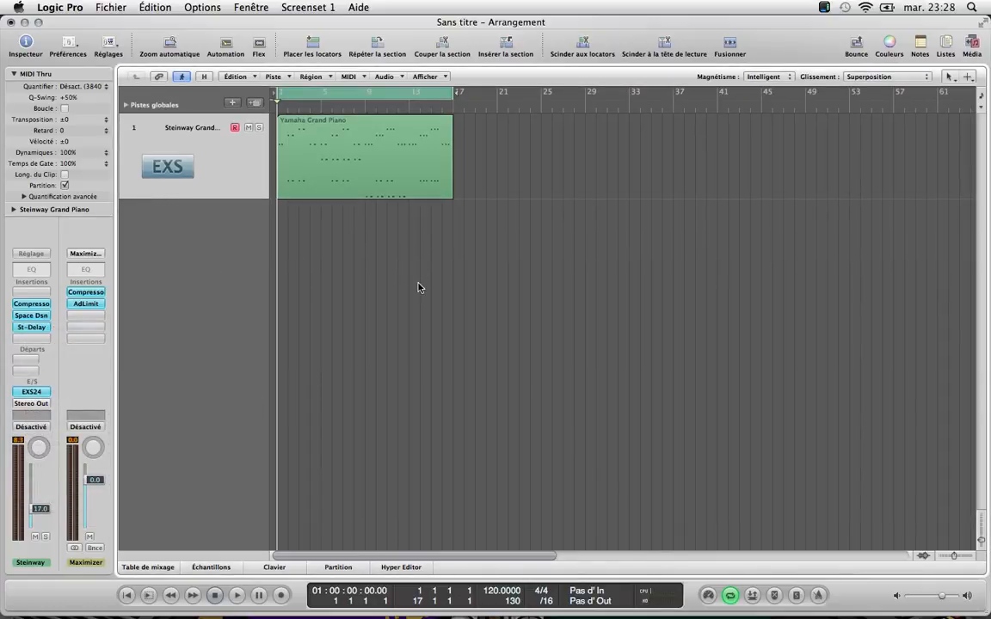
key("space")
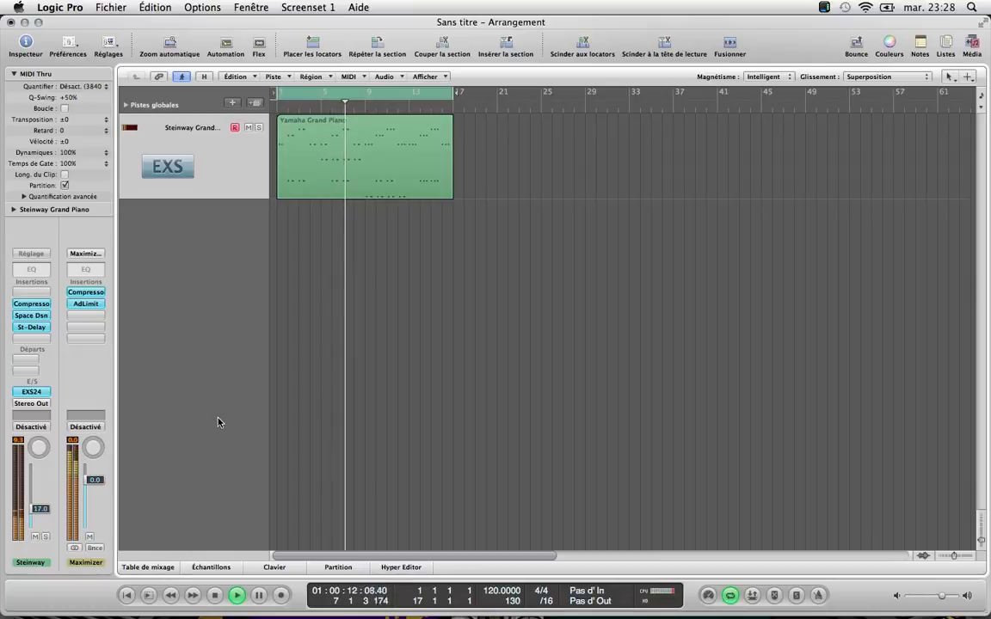
key("space")
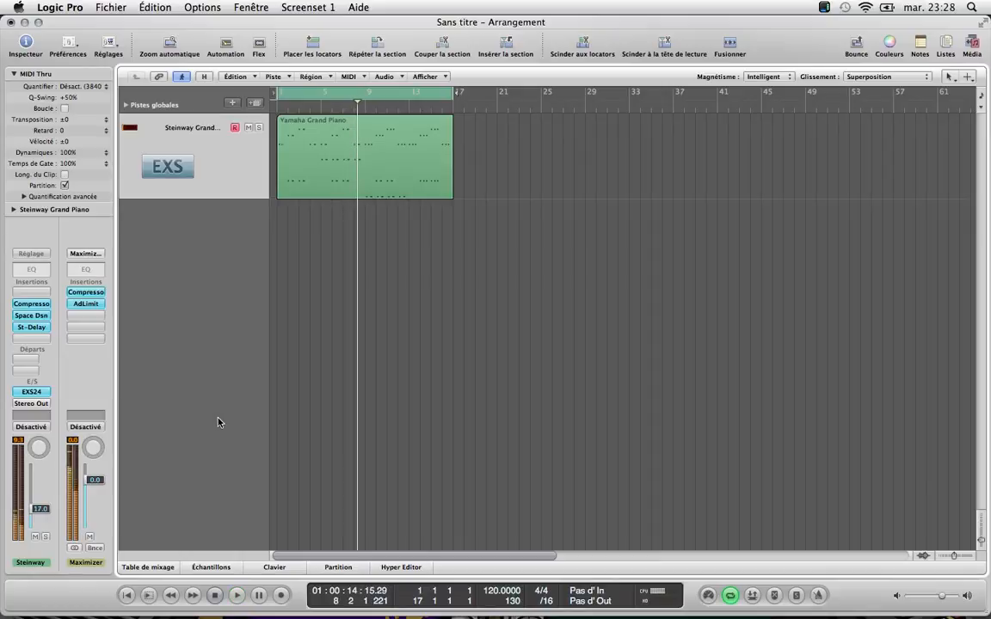
Review the Space Designer's reverb output level and the Stereo Delay's output mix on the Steinway track, closing each window
left_click(31, 315)
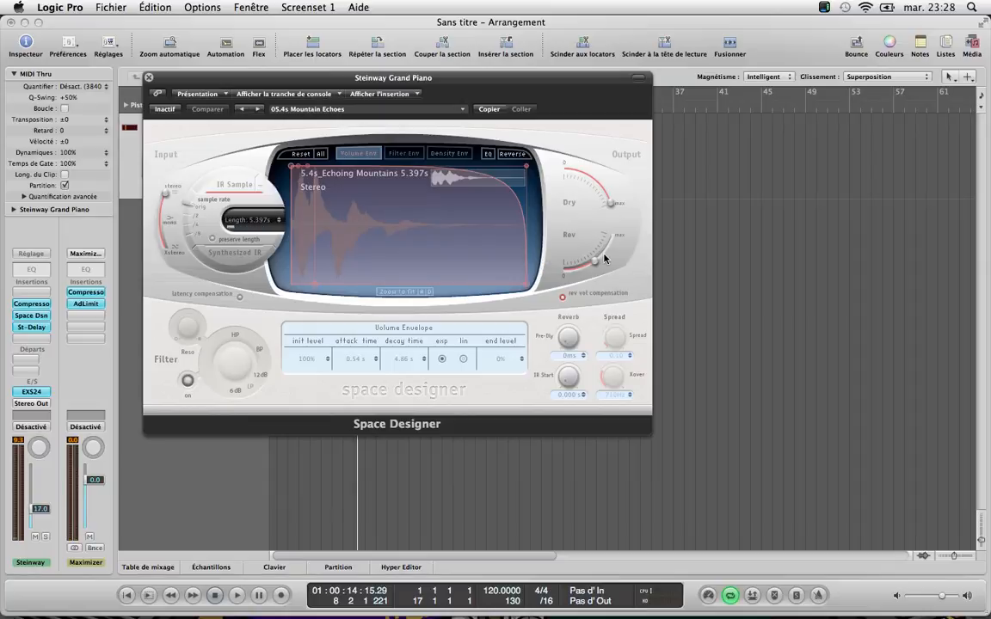
left_click(149, 77)
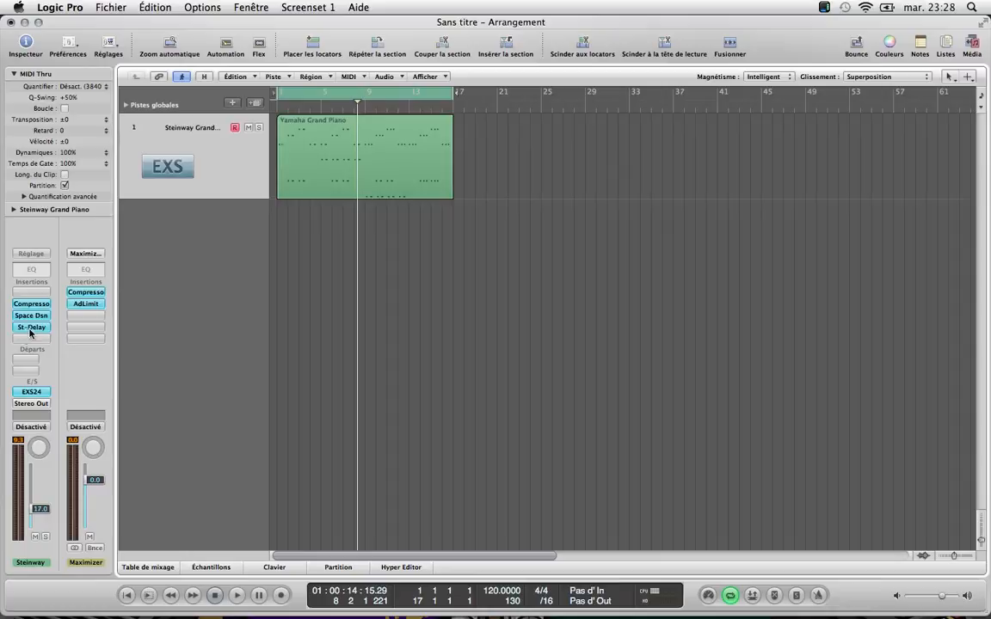
left_click(31, 328)
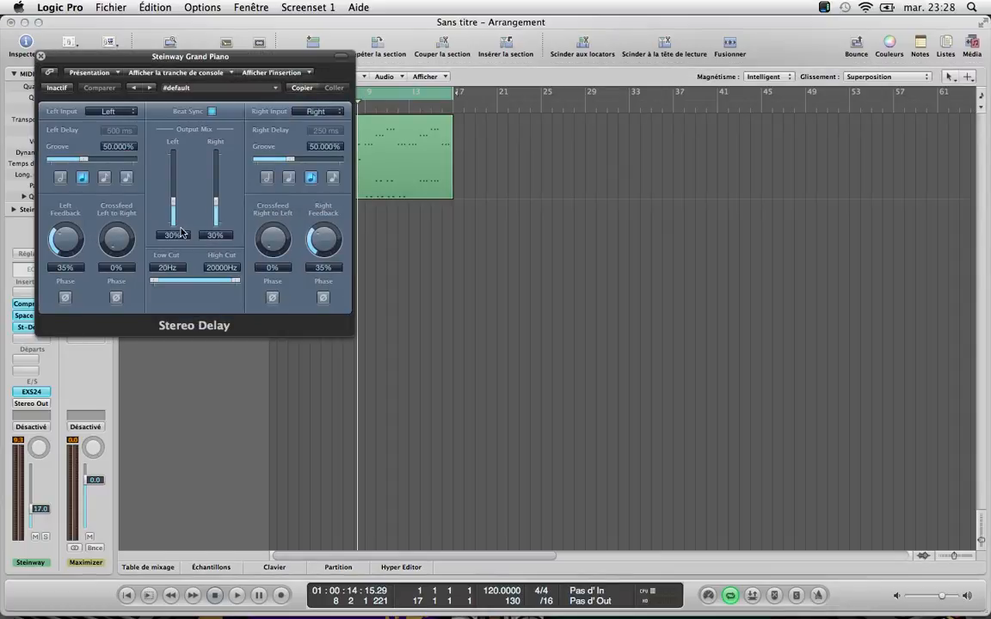
left_click(40, 56)
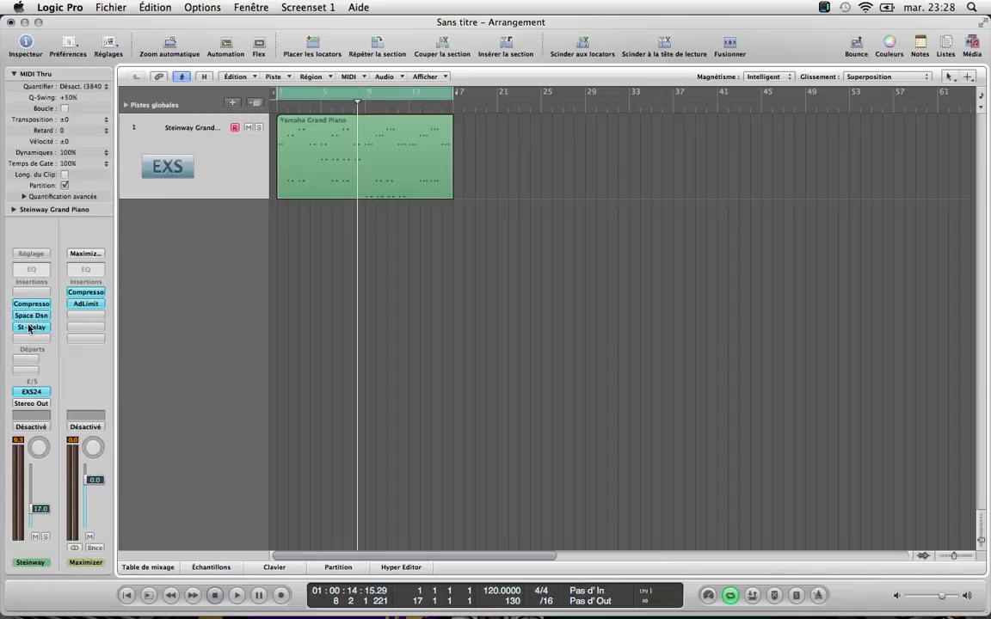